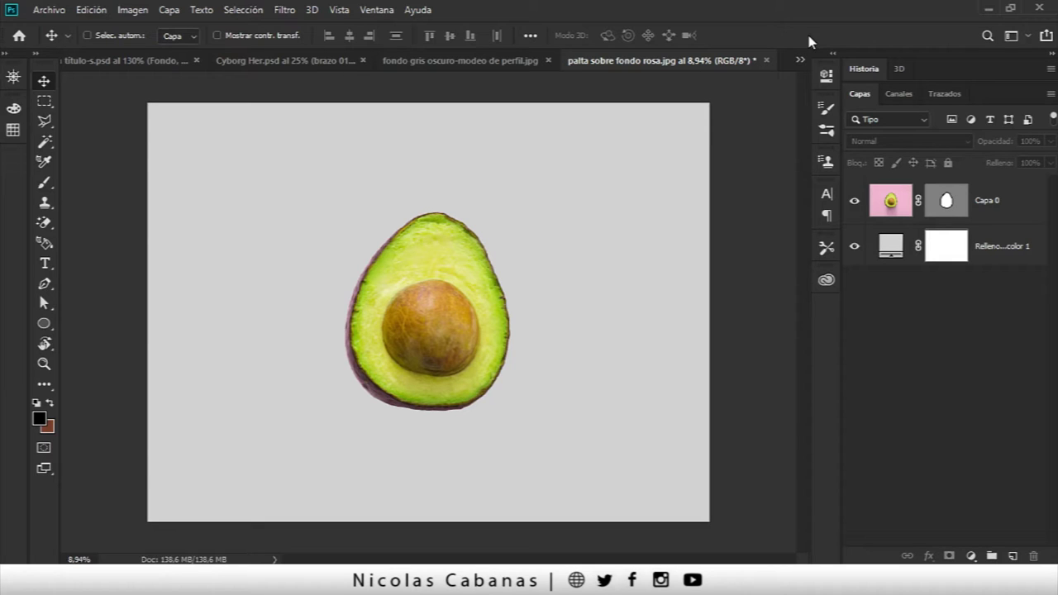
Toggle the grey fill layer and Capa 0's vector mask off and on to compare the cutout with the original photo.
click(860, 248)
click(851, 253)
click(855, 246)
click(946, 201)
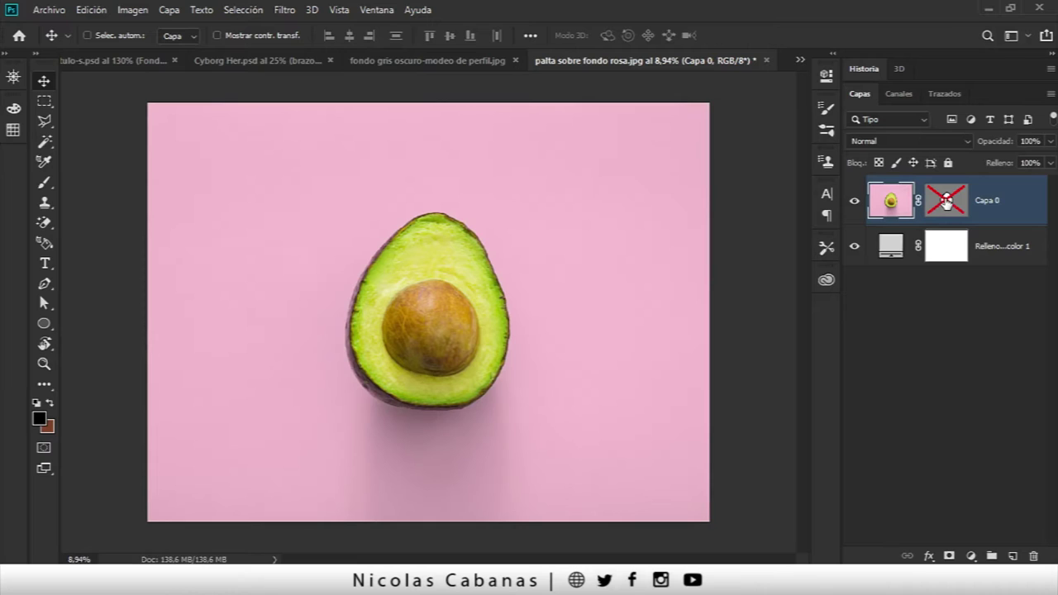
click(853, 247)
shift+click(942, 207)
click(854, 246)
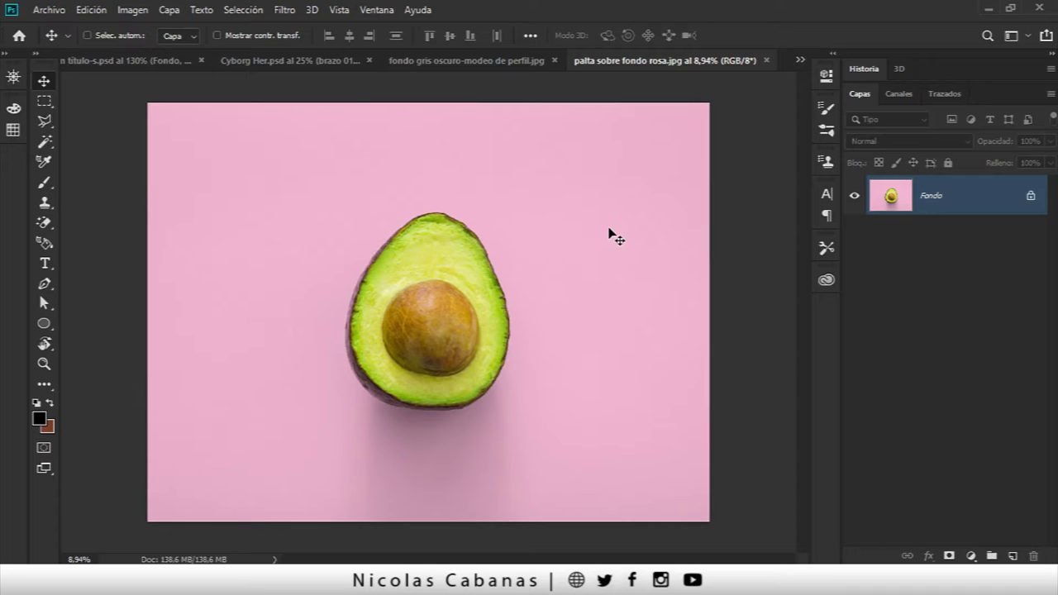
key(z)
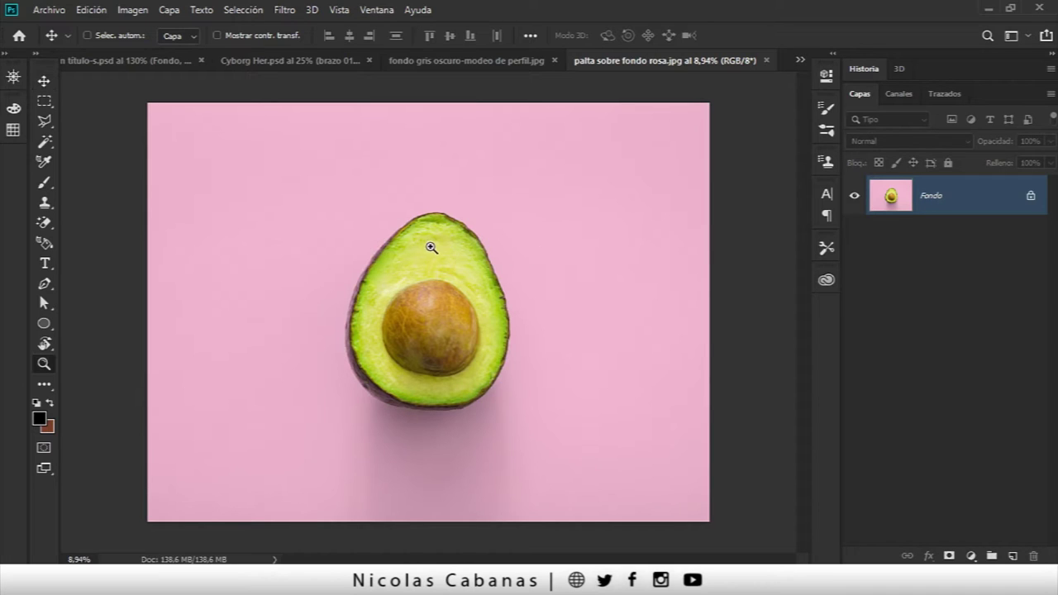
drag(426, 248, 510, 239)
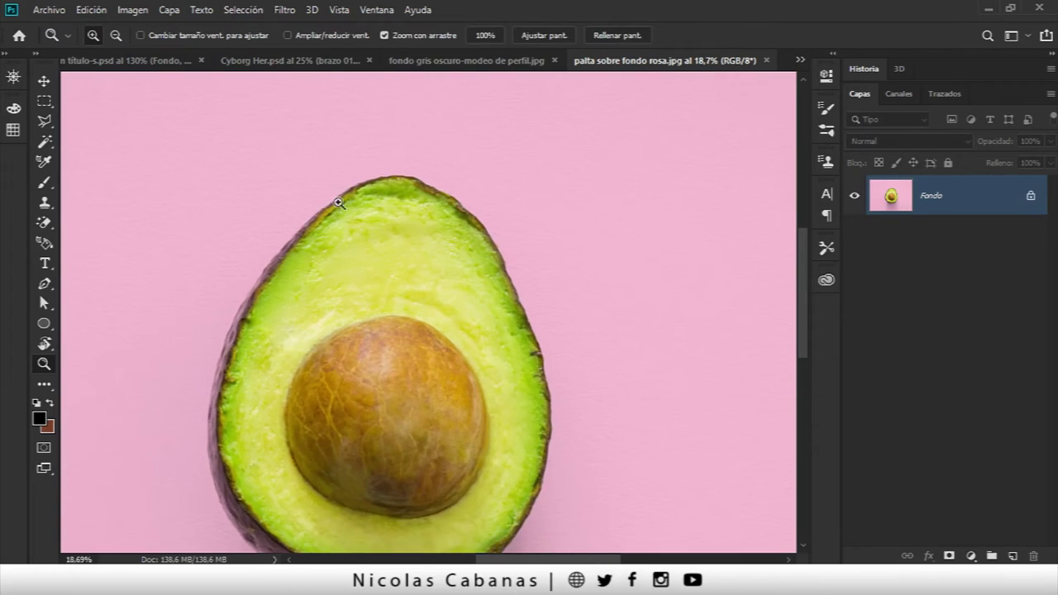
key(p)
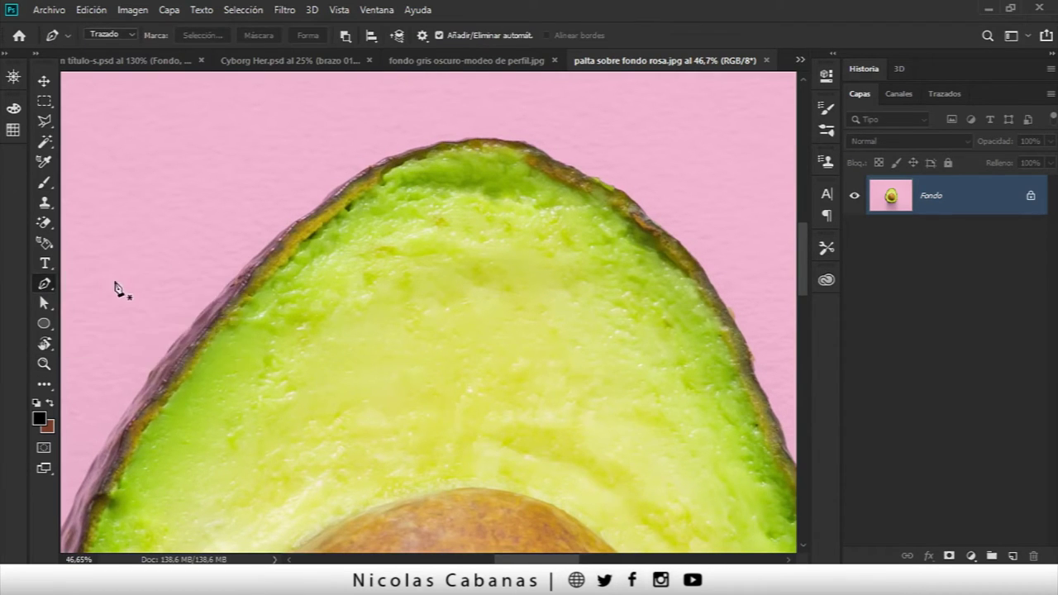
right_click(44, 285)
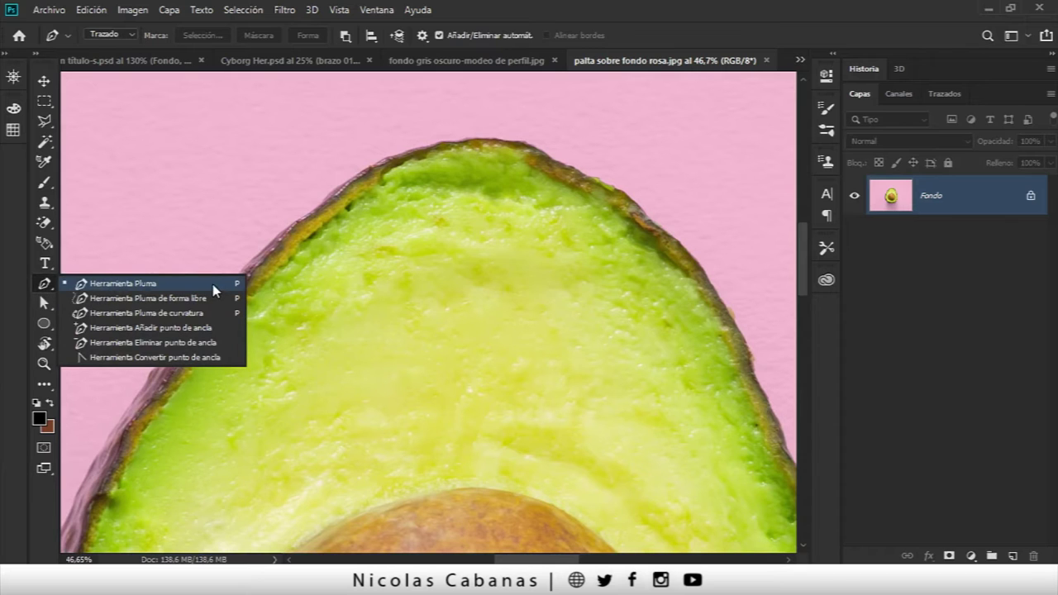
drag(344, 208, 364, 207)
drag(445, 141, 469, 137)
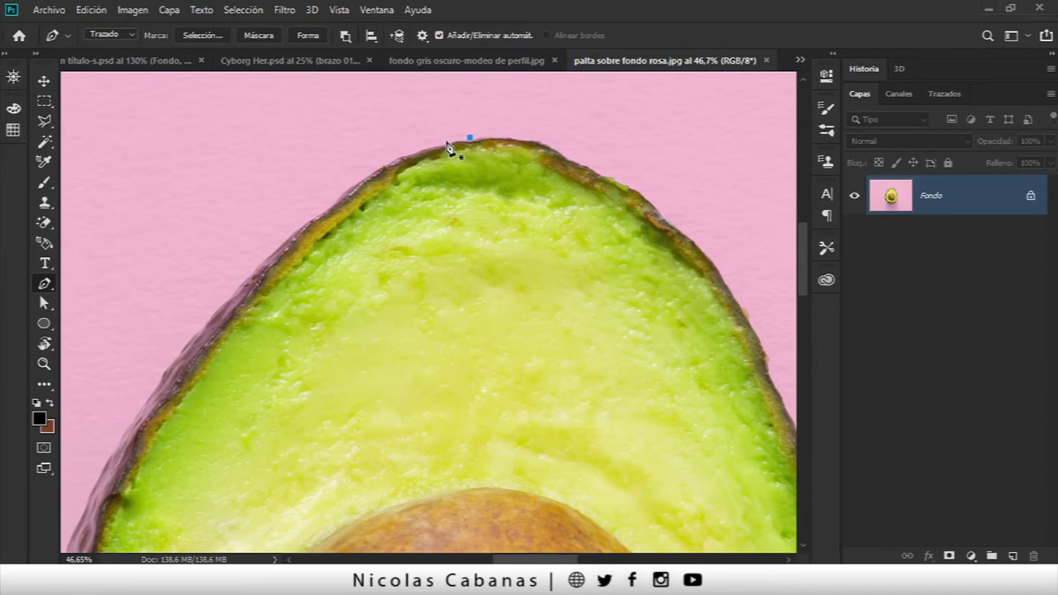
click(427, 149)
click(383, 166)
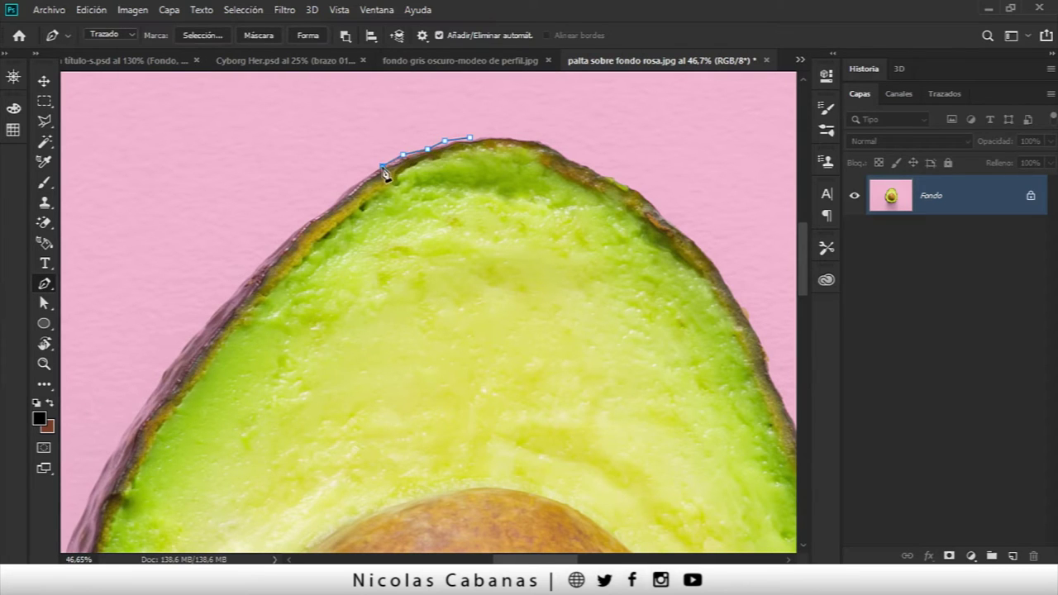
mouse_move(289, 225)
mouse_down()
mouse_move(250, 202)
mouse_move(323, 280)
mouse_up()
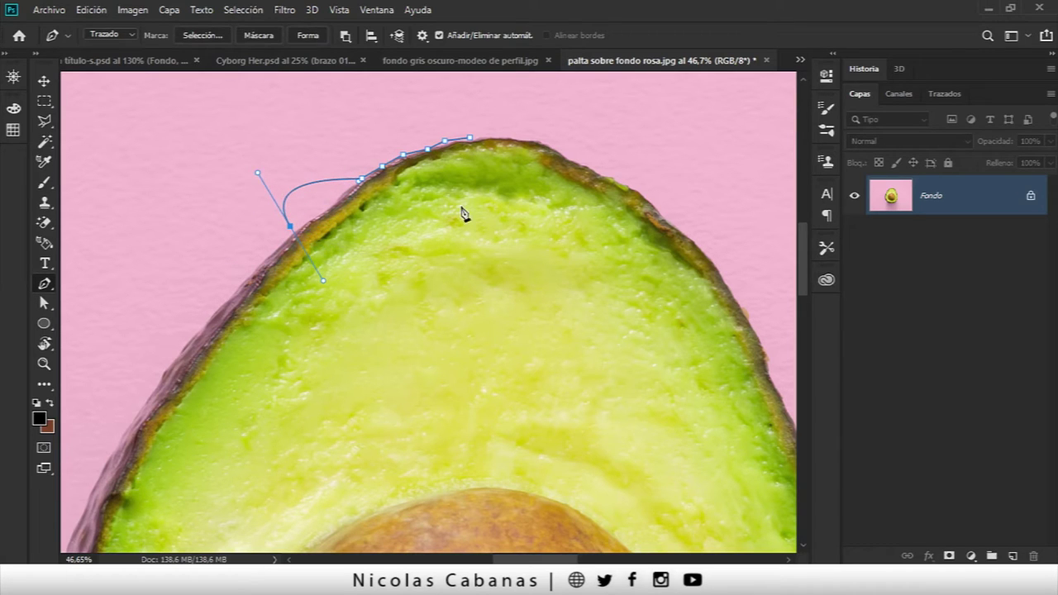
drag(470, 142, 360, 54)
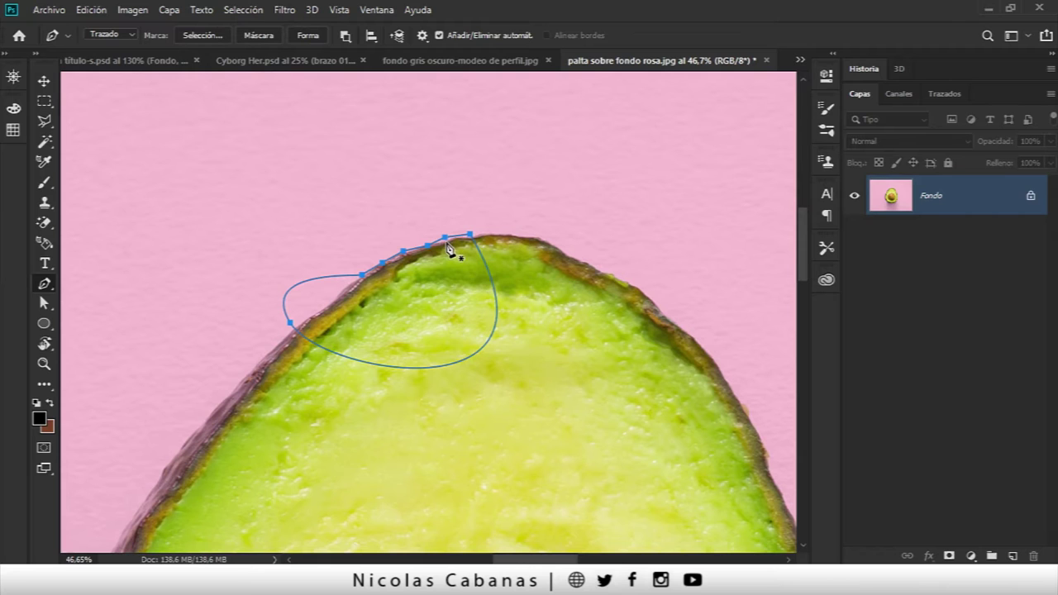
key(Escape)
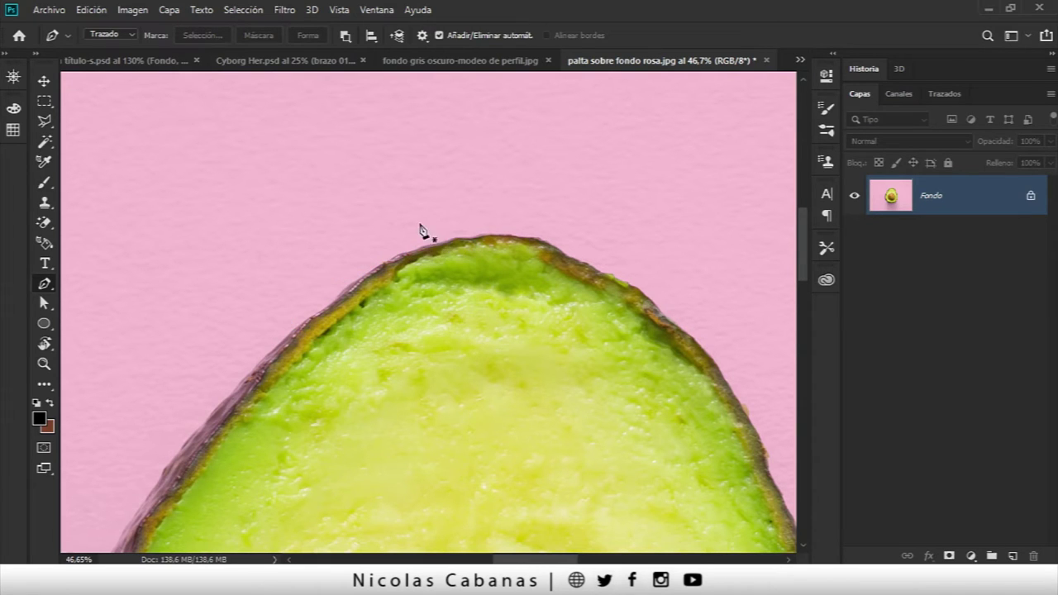
scroll(439, 323, down, 2)
scroll(468, 279, down, 1)
scroll(467, 186, down, 2)
scroll(467, 186, down, 1)
mouse_move(423, 373)
mouse_down()
mouse_move(402, 267)
mouse_move(408, 468)
mouse_move(421, 270)
mouse_up()
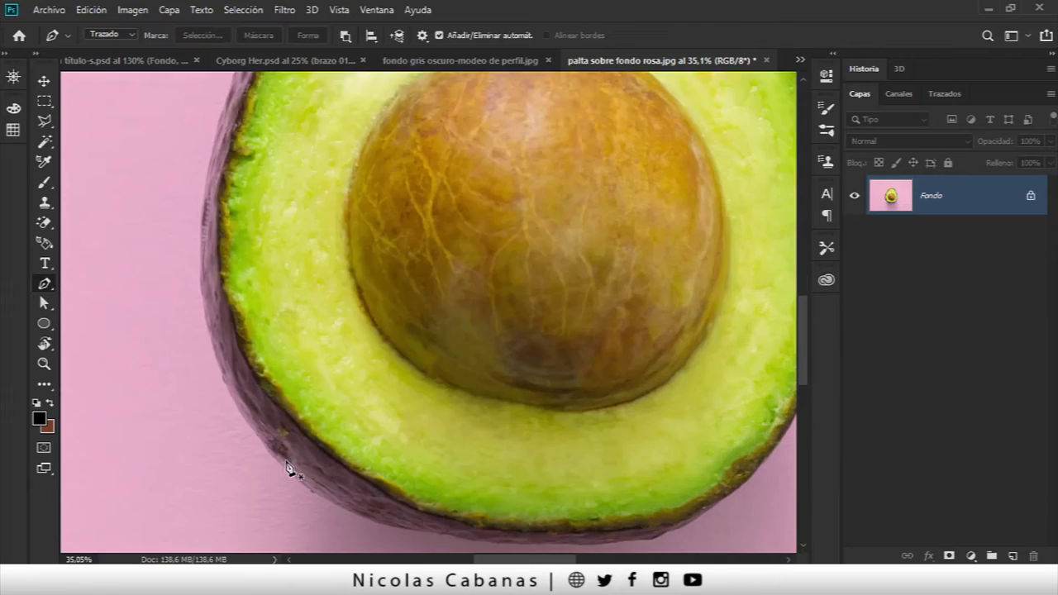
scroll(290, 471, down, 2)
scroll(298, 456, down, 2)
drag(363, 287, 373, 269)
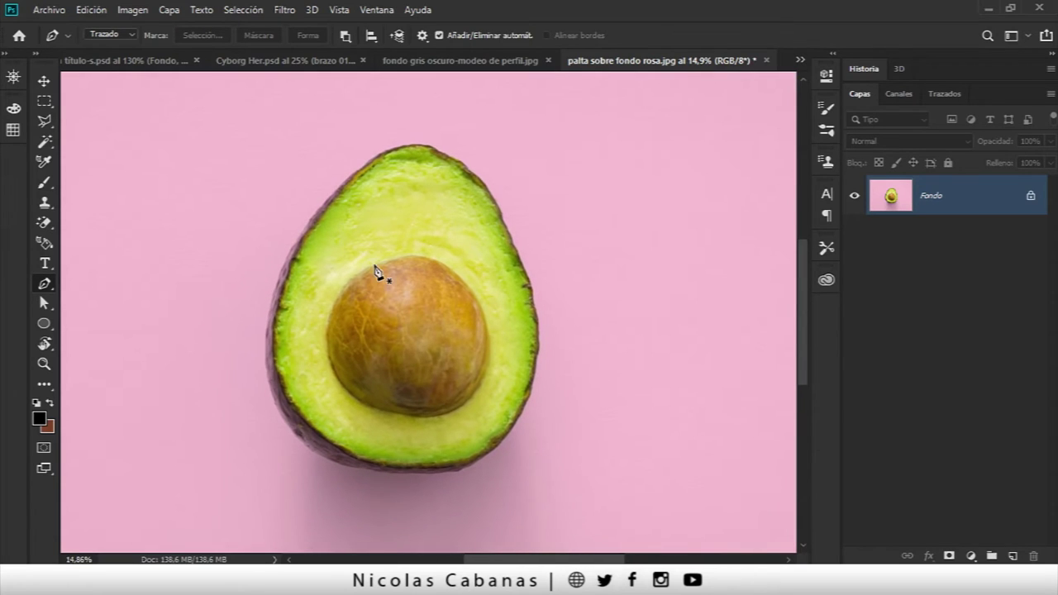
Switch to the Magic Wand selection tool.
click(44, 143)
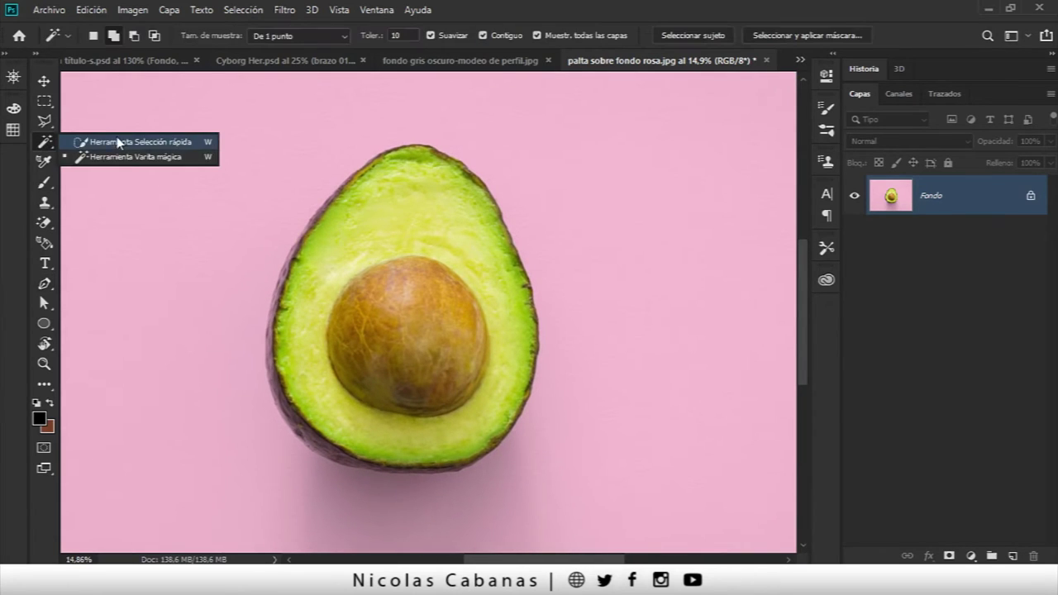
click(127, 160)
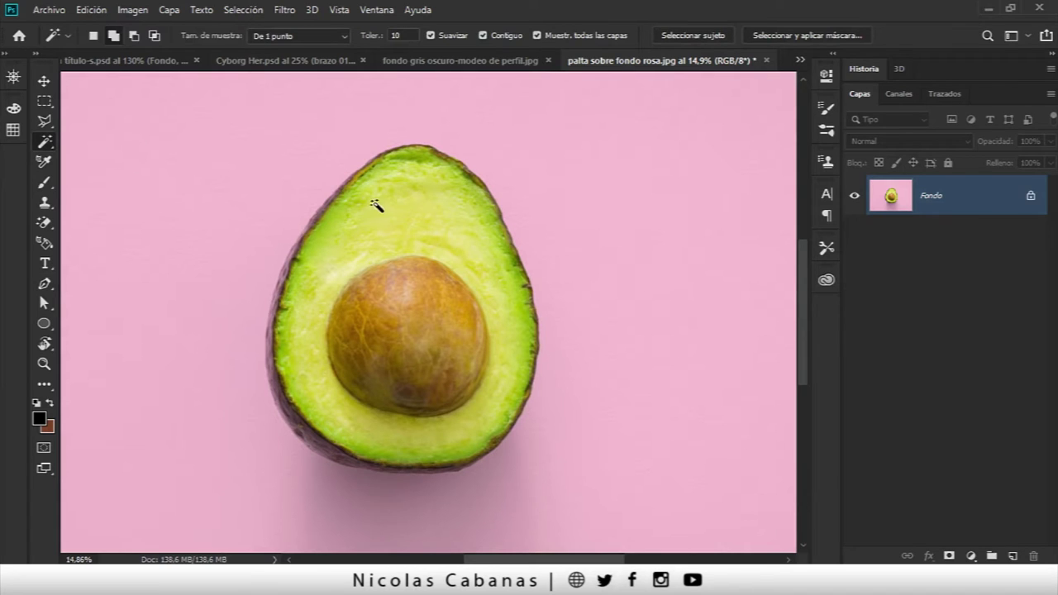
scroll(353, 223, down, 1)
scroll(357, 239, down, 1)
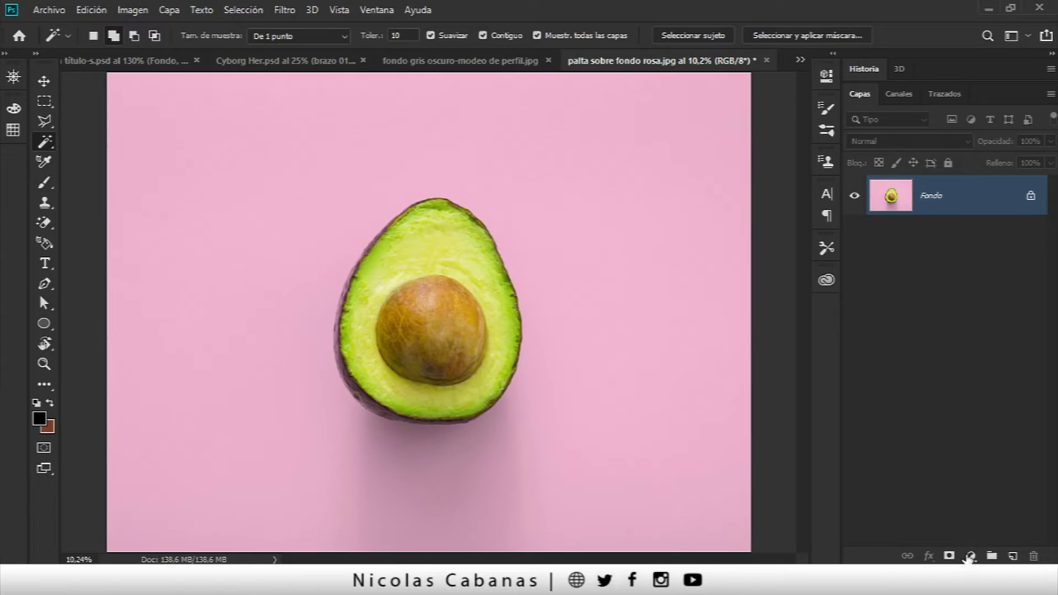
Add a Levels adjustment layer with the black input raised to 111.
click(970, 556)
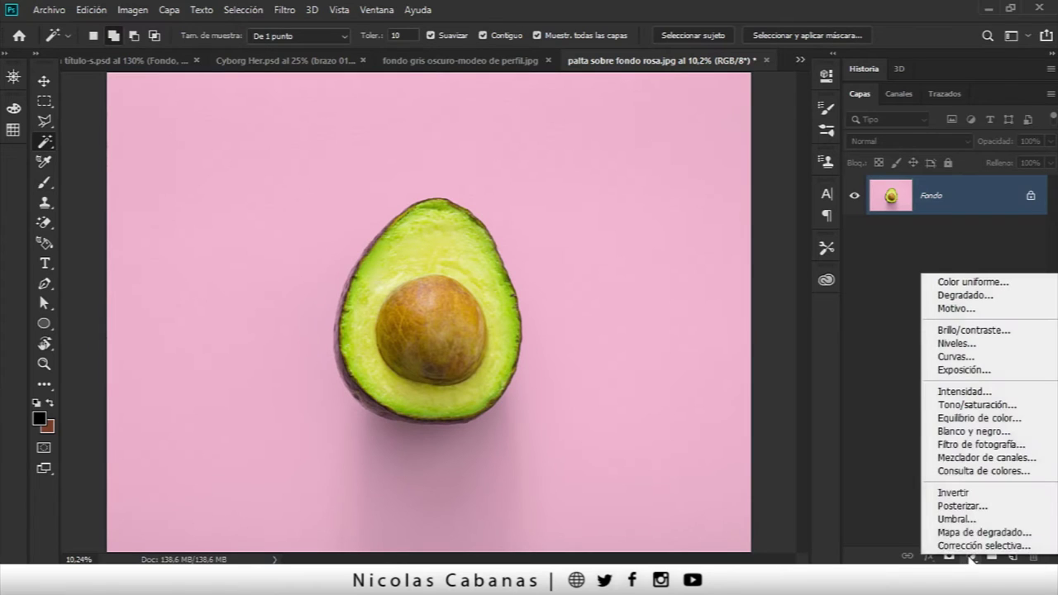
click(959, 343)
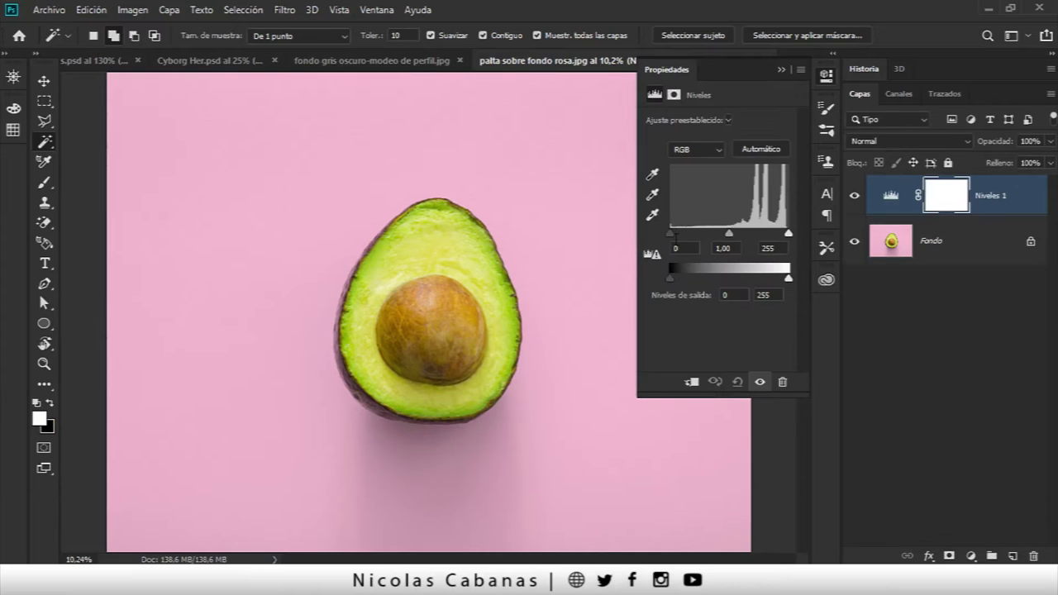
drag(671, 238, 712, 238)
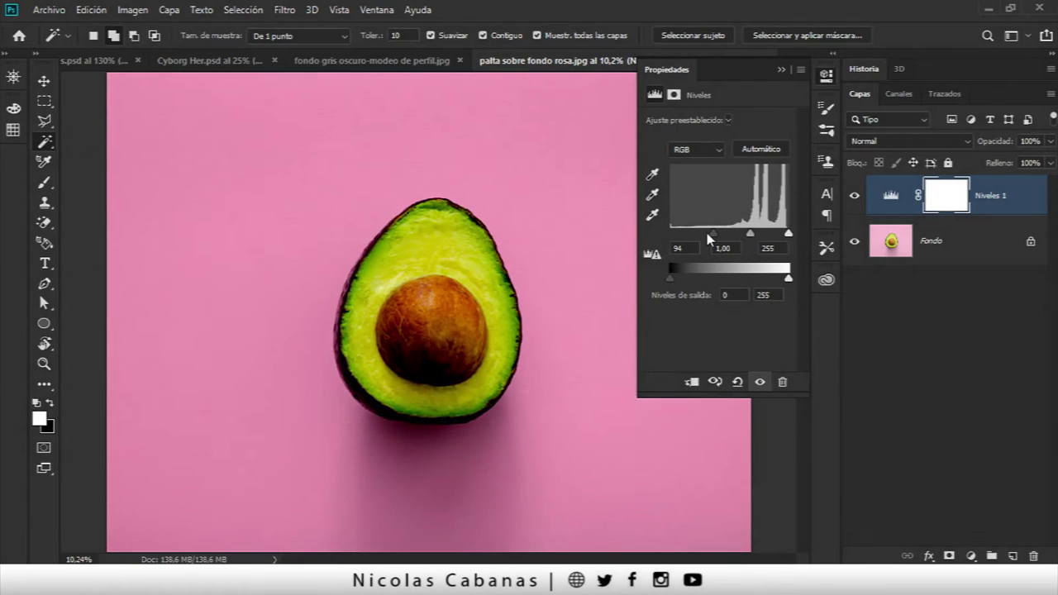
drag(716, 238, 722, 239)
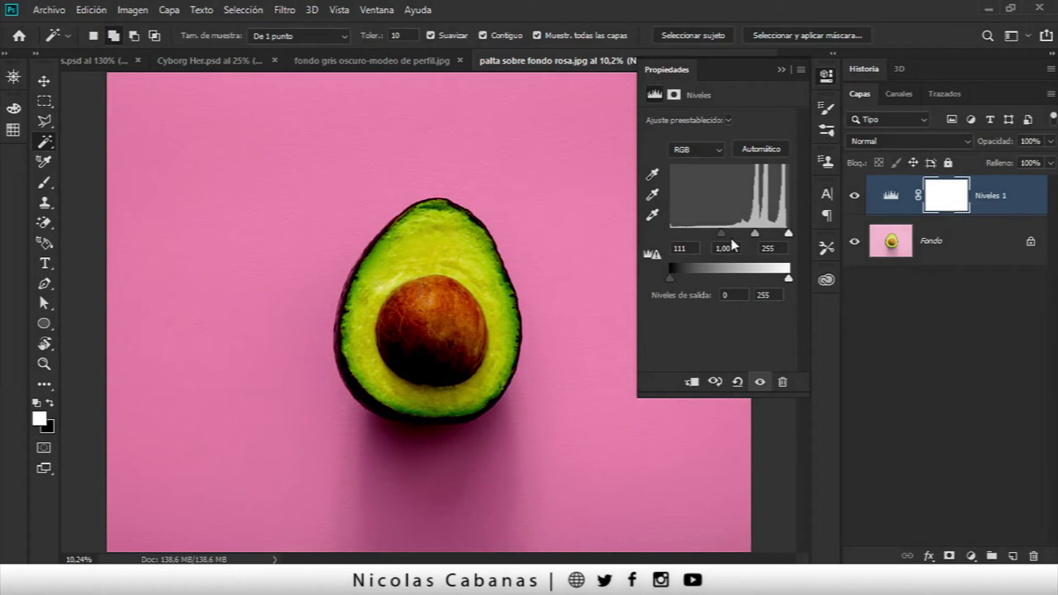
click(692, 252)
text(1)
key(Tab)
click(791, 71)
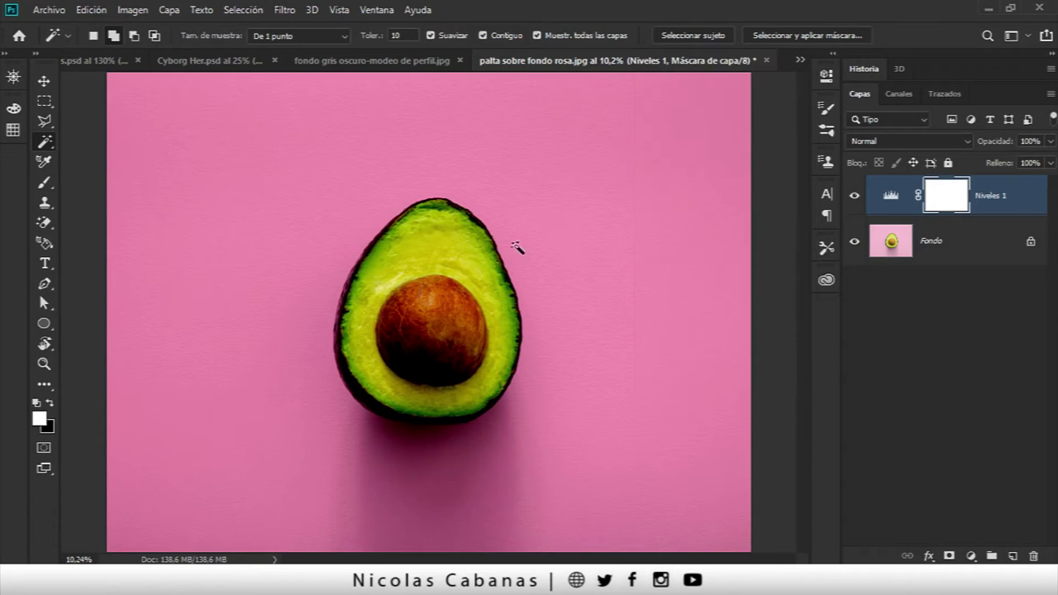
With the Magic Wand, enable Sample All Layers and run Select Subject on the avocado.
right_click(48, 142)
click(101, 157)
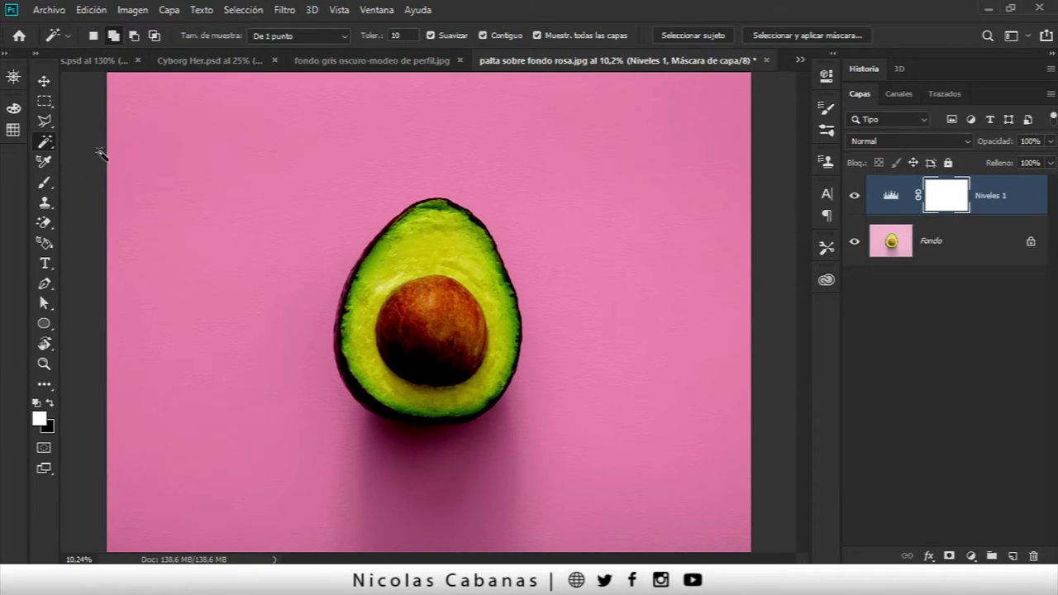
click(538, 36)
click(699, 38)
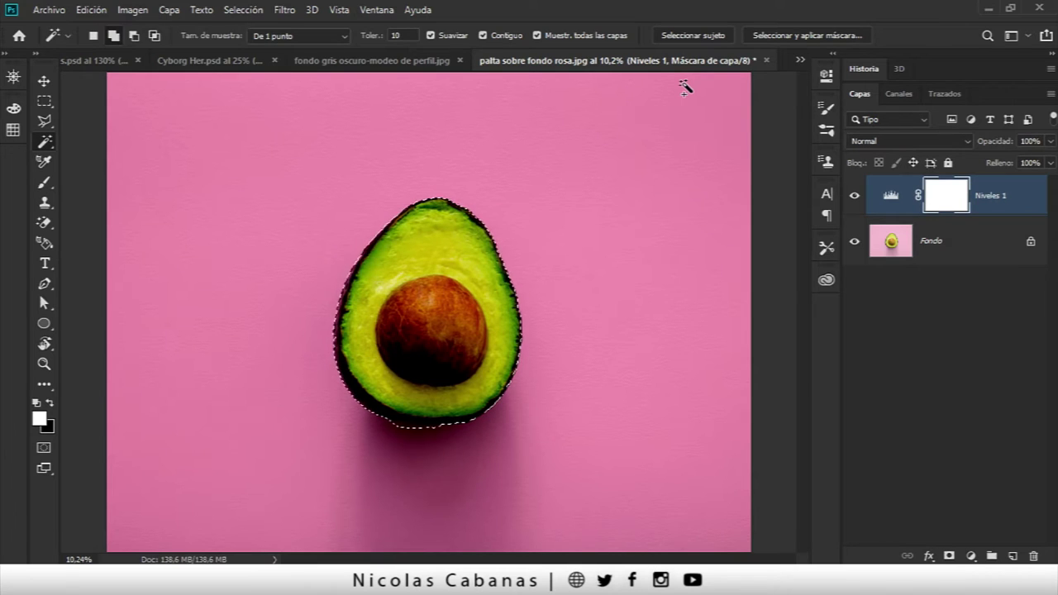
key(z)
mouse_move(403, 217)
mouse_down()
mouse_move(520, 217)
mouse_move(480, 339)
mouse_move(513, 189)
mouse_up()
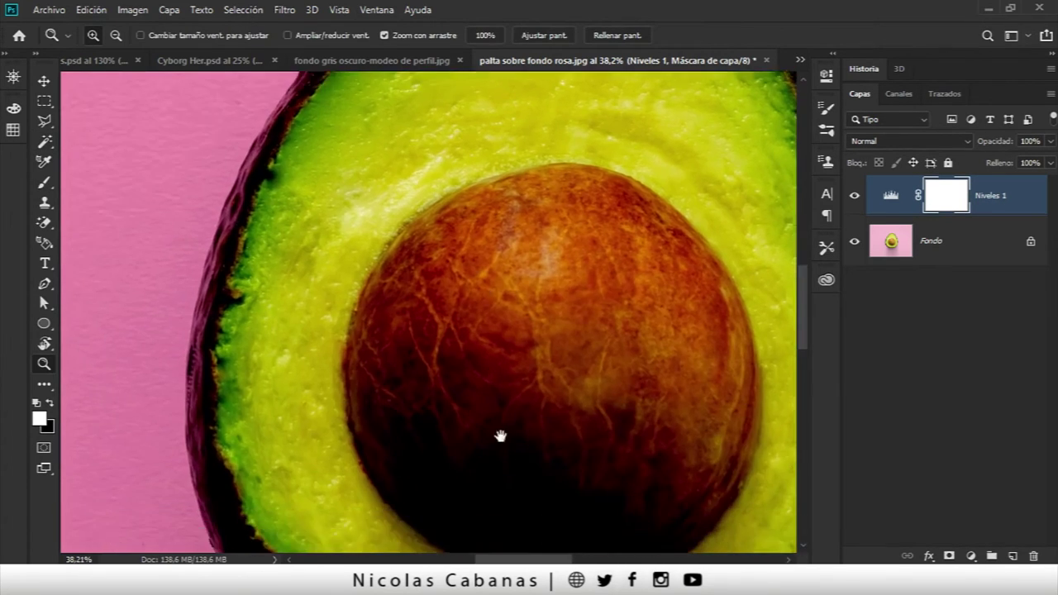
drag(499, 435, 472, 177)
drag(560, 303, 522, 303)
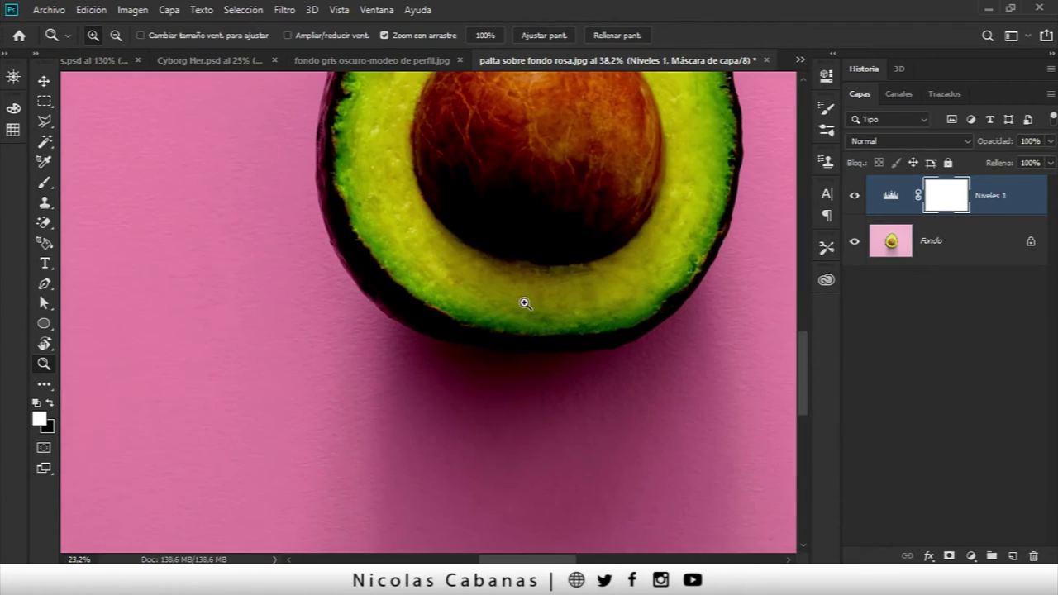
drag(635, 288, 498, 437)
mouse_move(437, 463)
mouse_down()
mouse_move(501, 461)
mouse_move(515, 386)
mouse_move(554, 337)
mouse_move(501, 361)
mouse_up()
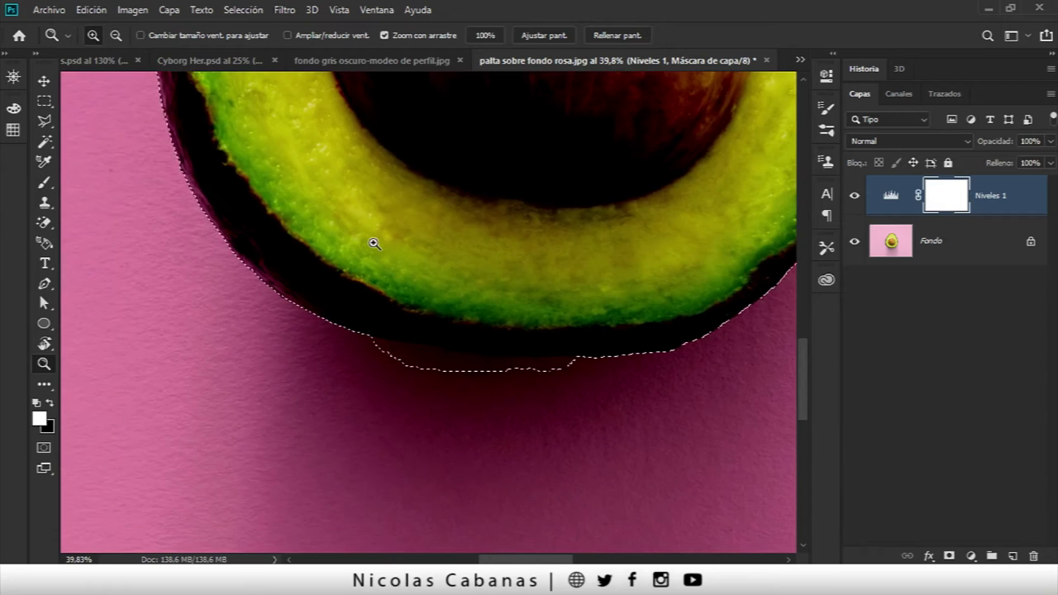
drag(373, 240, 402, 413)
drag(382, 211, 385, 303)
mouse_move(475, 248)
mouse_down()
mouse_move(468, 241)
mouse_move(480, 327)
mouse_up()
drag(499, 196, 560, 106)
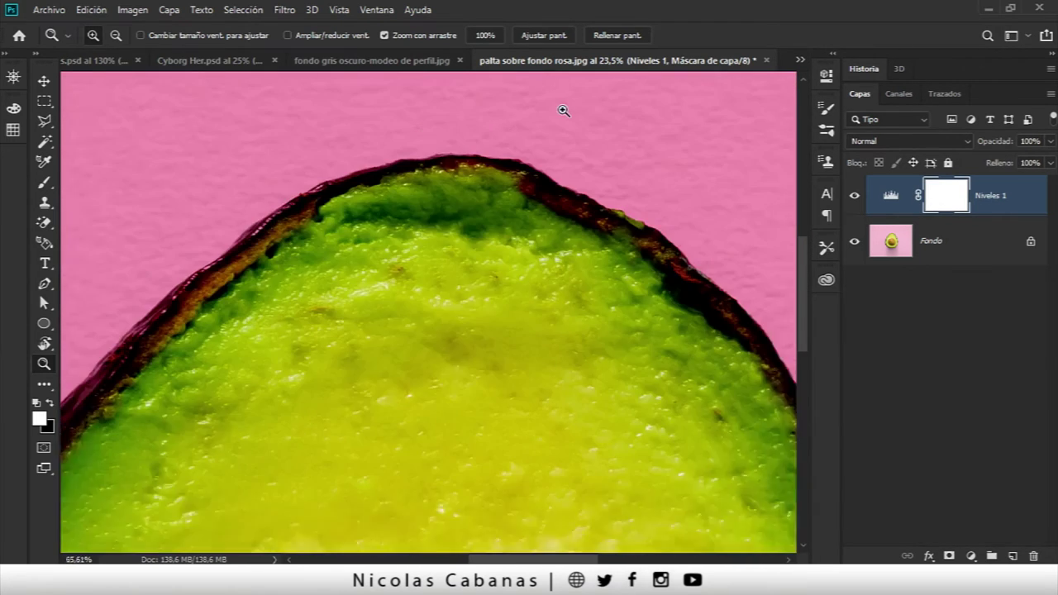
drag(244, 318, 348, 355)
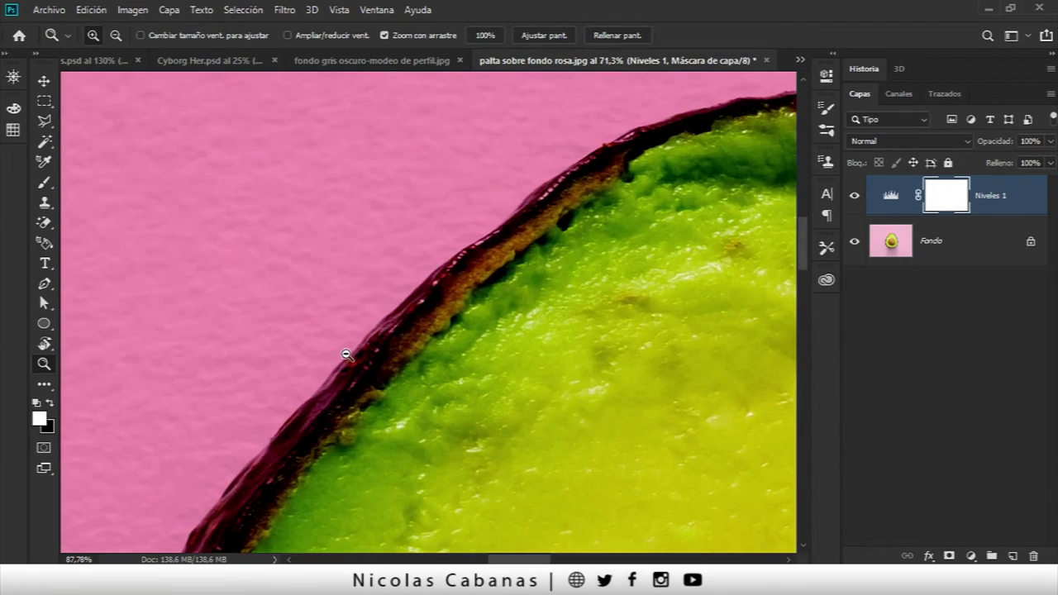
mouse_move(323, 470)
mouse_down()
mouse_move(501, 209)
mouse_move(375, 383)
mouse_up()
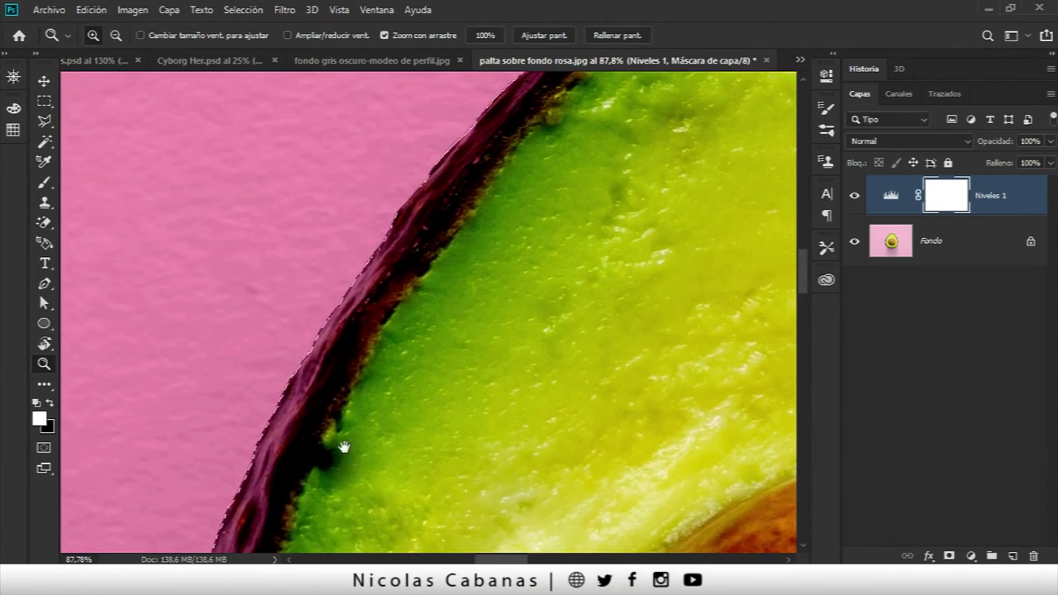
drag(345, 444, 385, 293)
drag(386, 352, 385, 175)
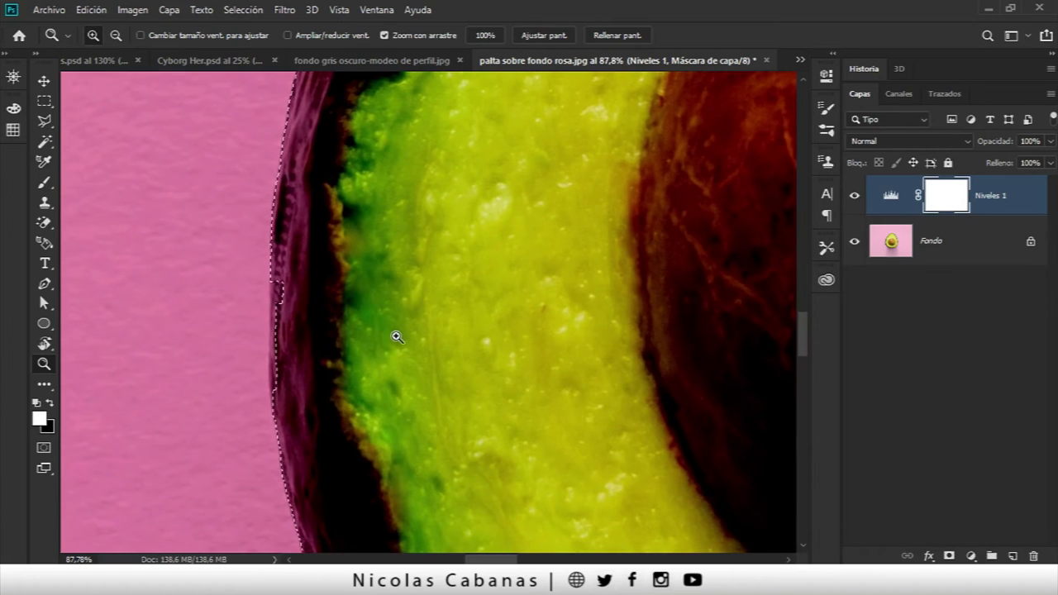
scroll(351, 348, down, 1)
scroll(293, 196, down, 2)
scroll(463, 300, down, 2)
scroll(415, 303, down, 2)
drag(485, 421, 605, 382)
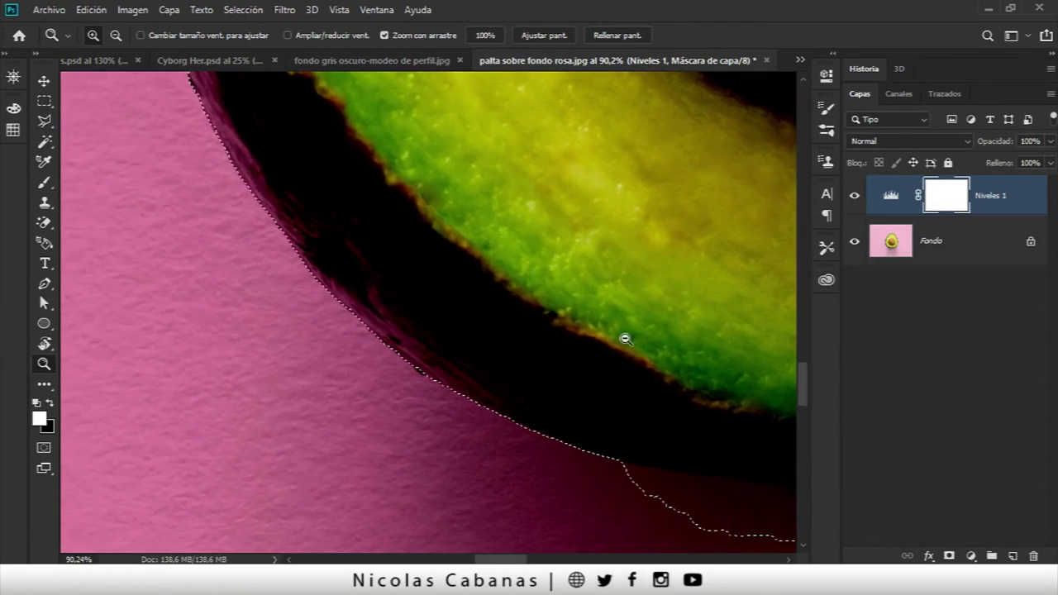
scroll(628, 306, down, 4)
drag(638, 273, 309, 286)
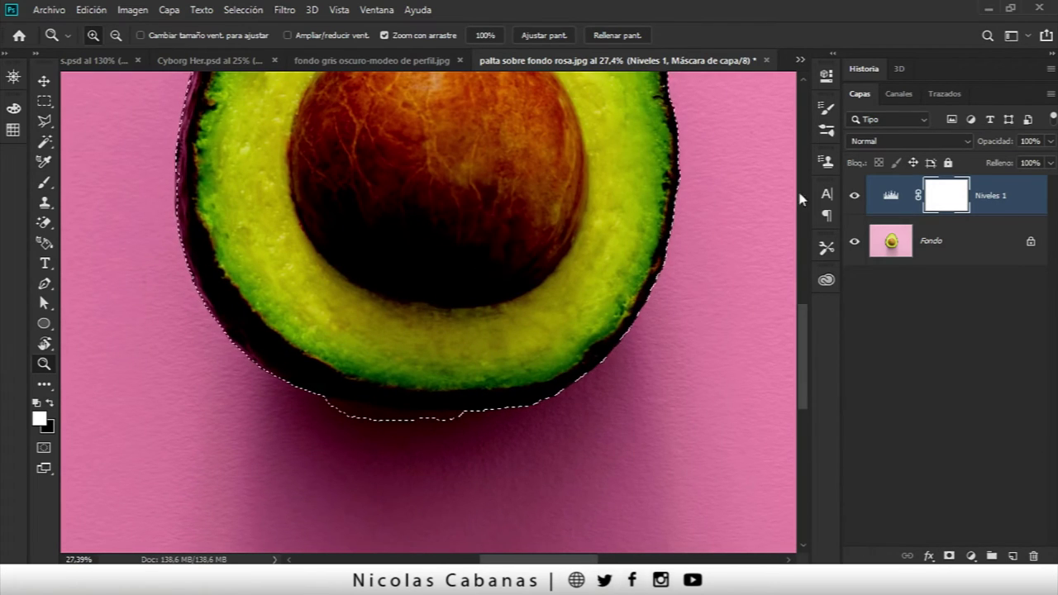
Hide the Niveles 1 adjustment, make Fondo active and zoom into the lower rind.
click(855, 196)
click(958, 241)
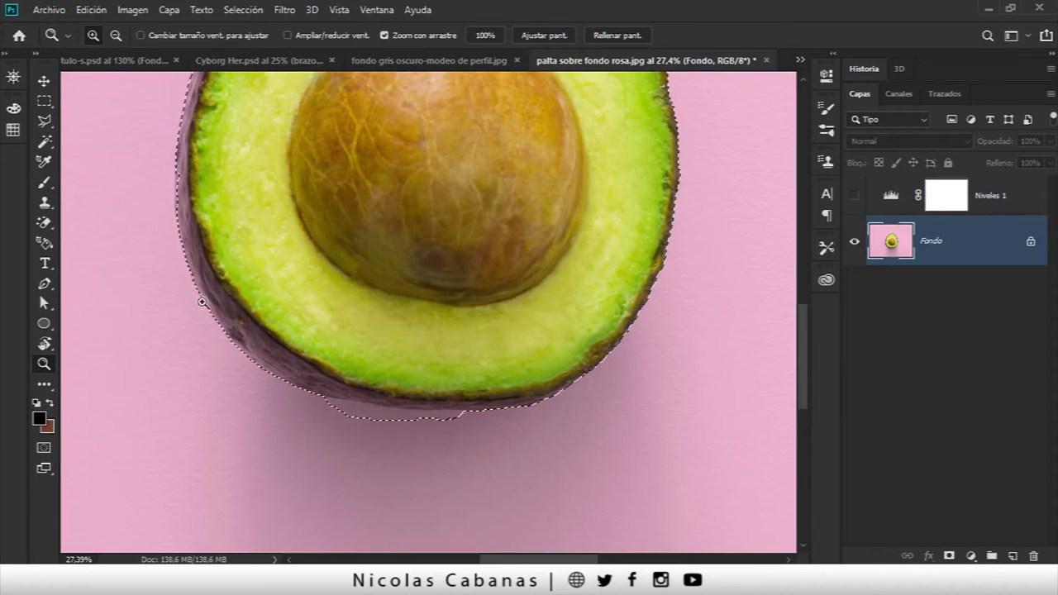
drag(383, 397, 427, 384)
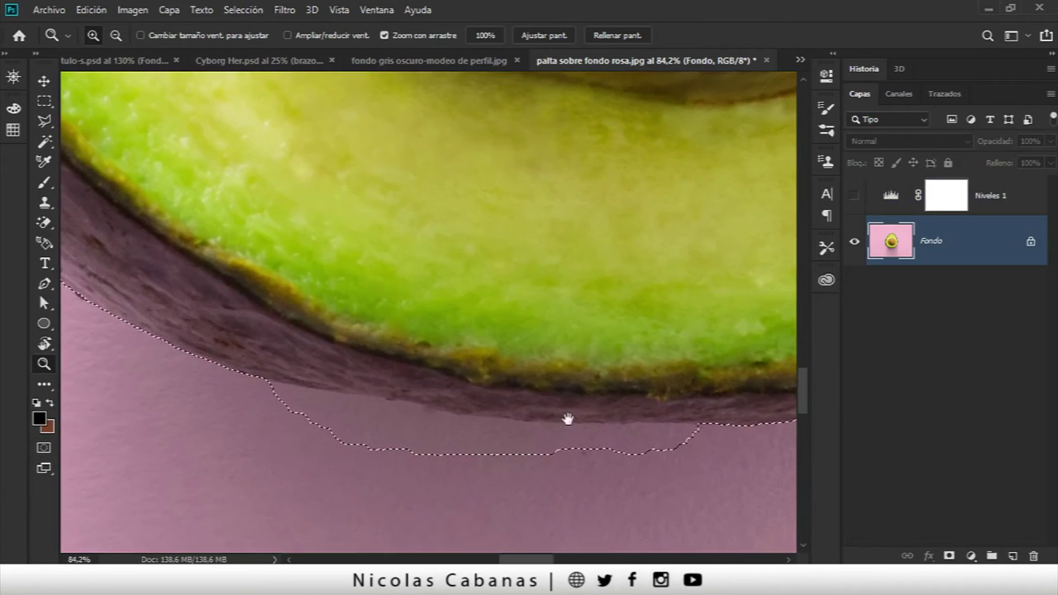
scroll(567, 419, down, 2)
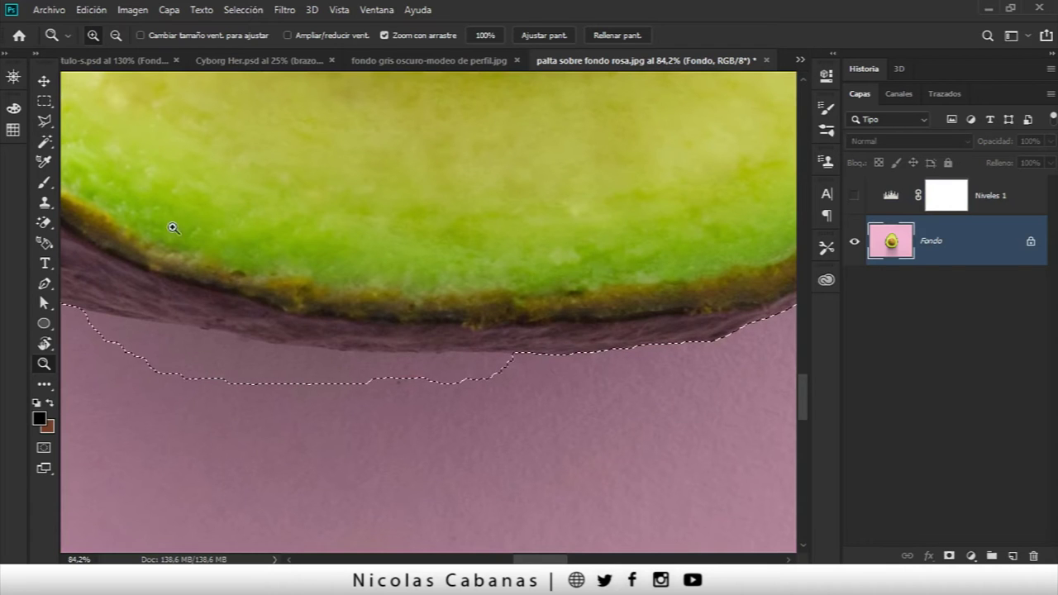
Use the Magic Wand in subtract mode to pull the selection edge back to the skin.
right_click(44, 140)
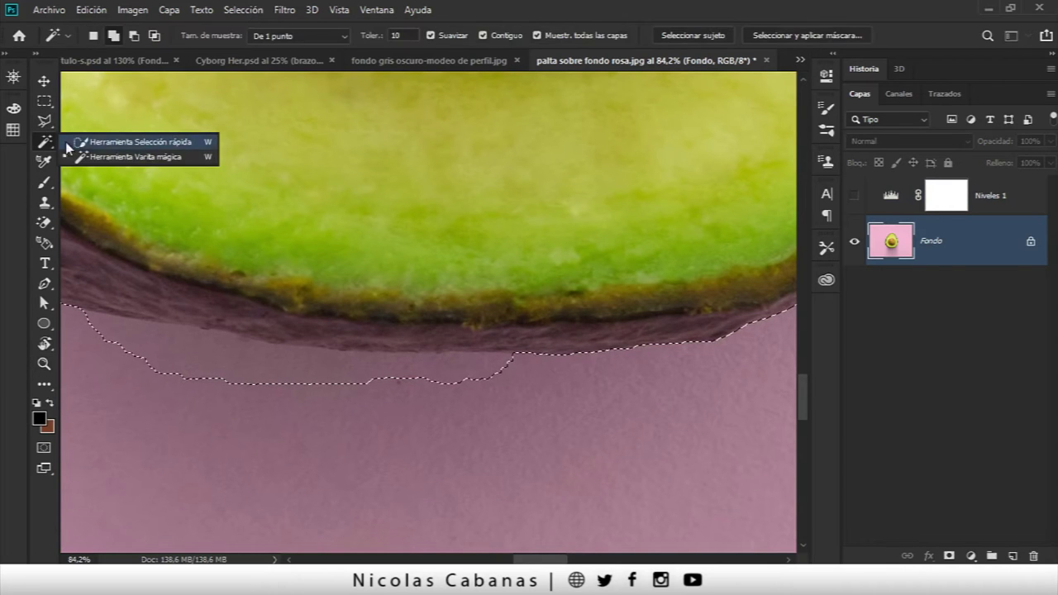
click(120, 162)
click(134, 36)
click(193, 371)
click(272, 354)
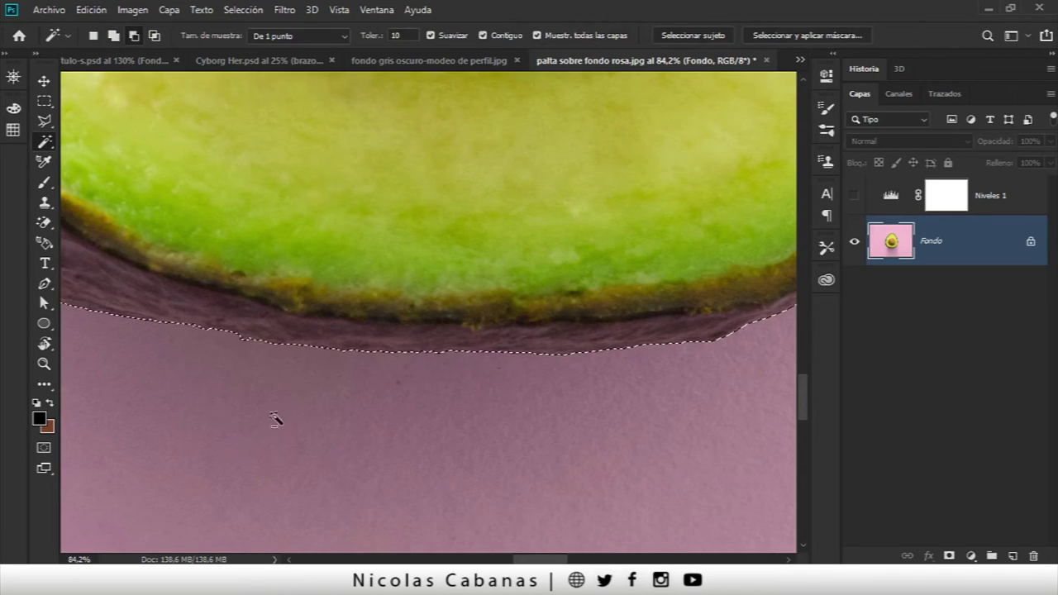
scroll(270, 349, up, 1)
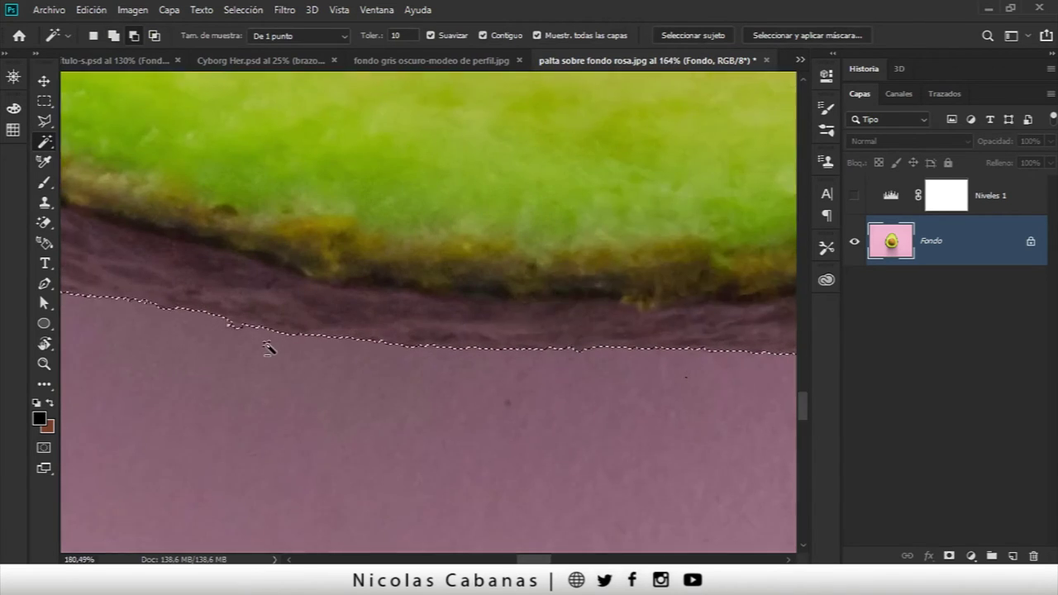
scroll(227, 331, up, 2)
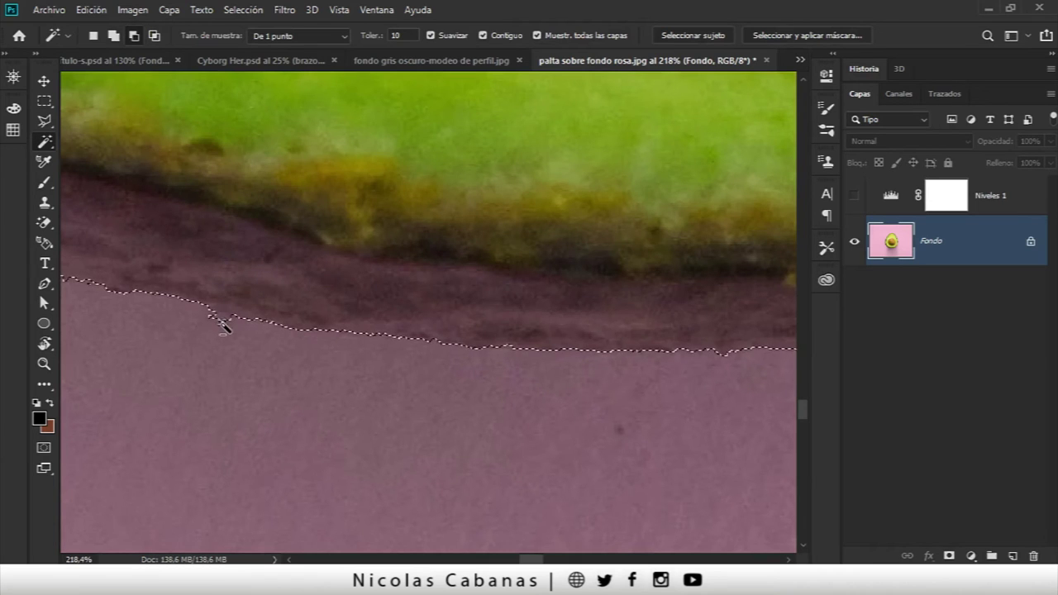
scroll(240, 310, down, 3)
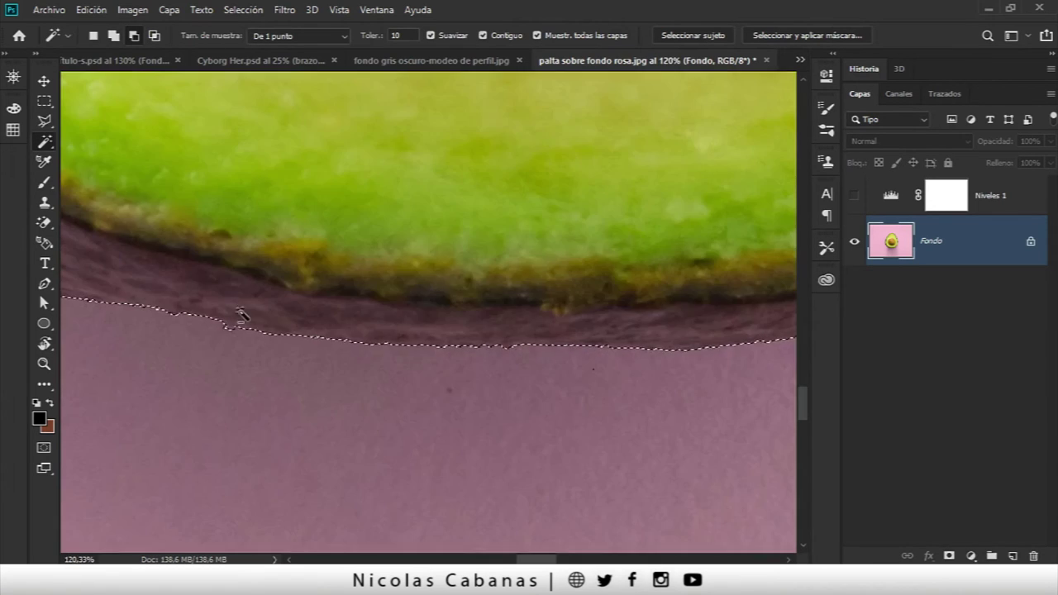
scroll(281, 328, down, 5)
scroll(319, 307, down, 2)
drag(373, 263, 487, 345)
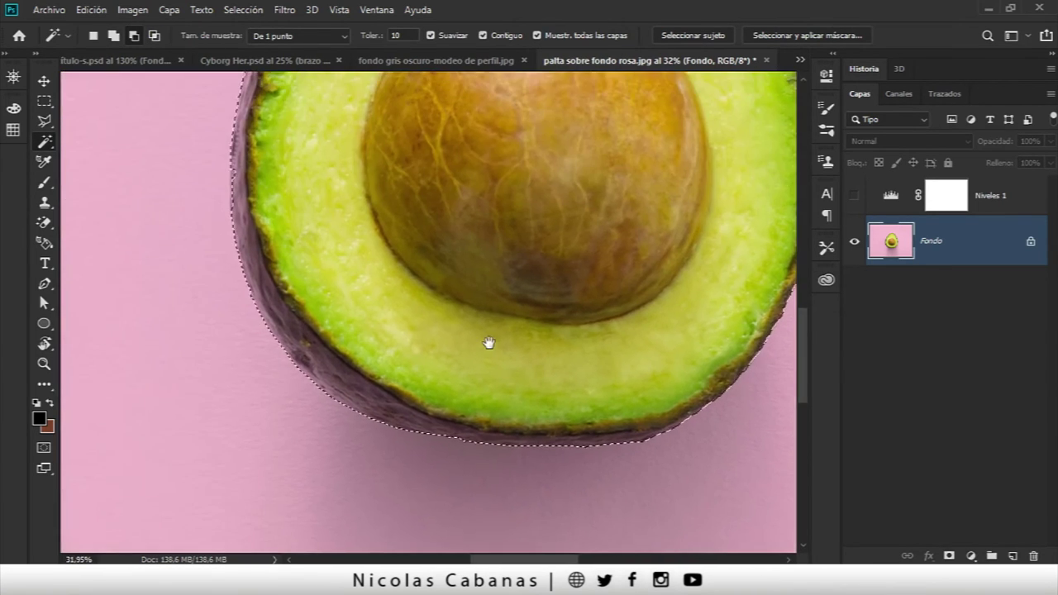
scroll(355, 364, up, 2)
scroll(307, 373, up, 1)
scroll(275, 346, up, 2)
scroll(274, 344, up, 2)
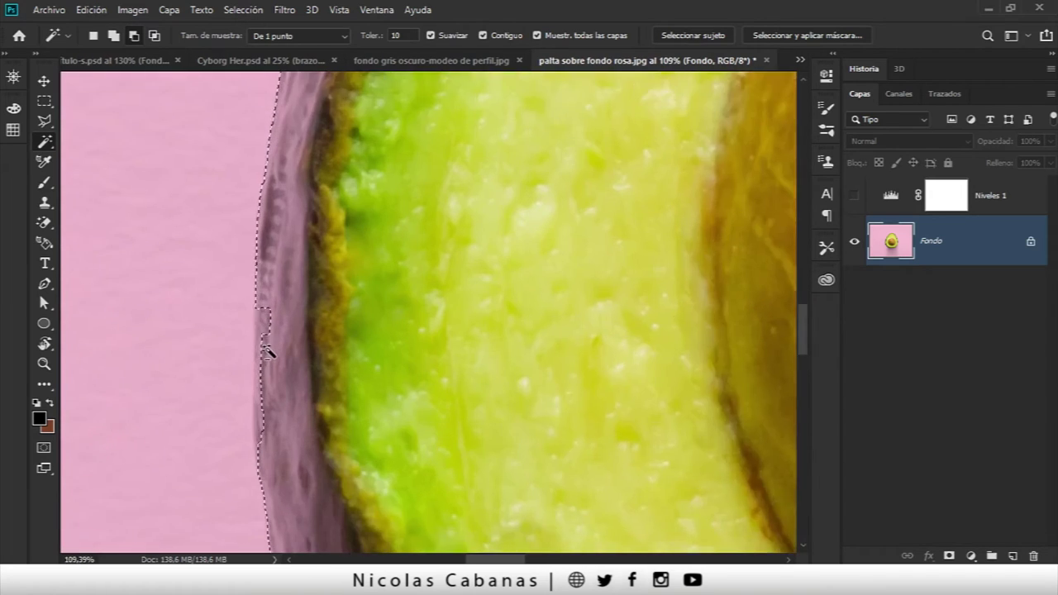
scroll(268, 352, up, 2)
Switch the Magic Wand to add mode and add the remaining pink background to the selection.
click(113, 36)
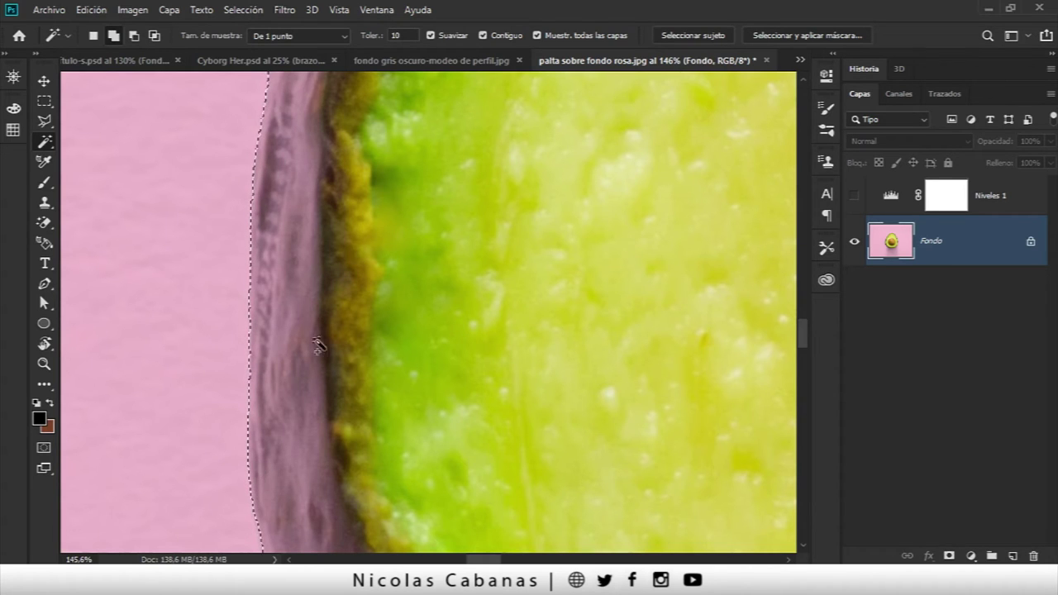
scroll(303, 295, down, 2)
scroll(338, 288, down, 1)
scroll(449, 355, down, 1)
scroll(366, 197, down, 1)
click(430, 368)
scroll(454, 373, up, 2)
scroll(447, 359, up, 1)
scroll(436, 356, up, 1)
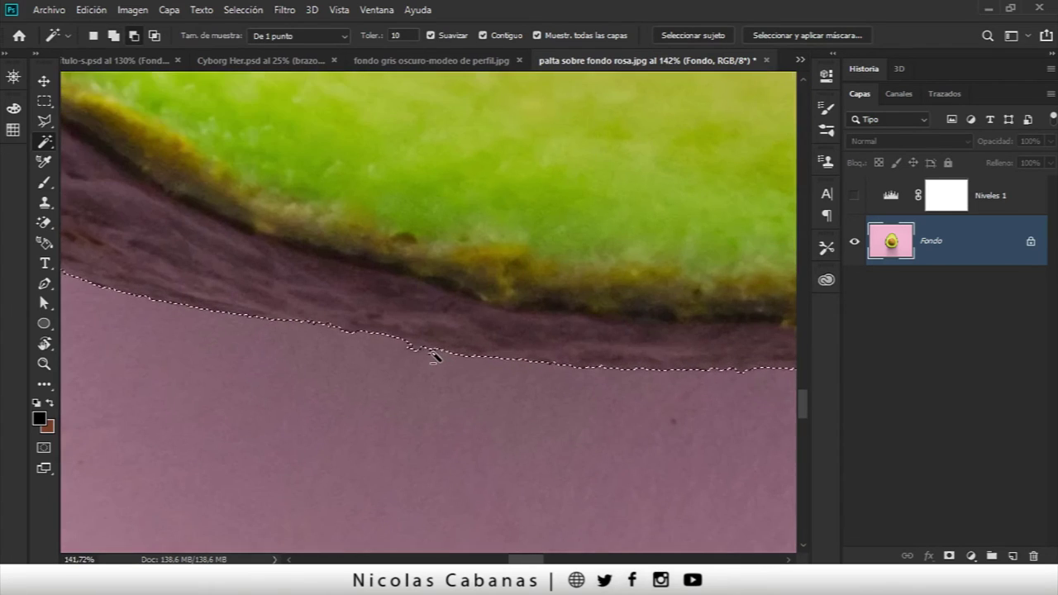
scroll(434, 355, up, 1)
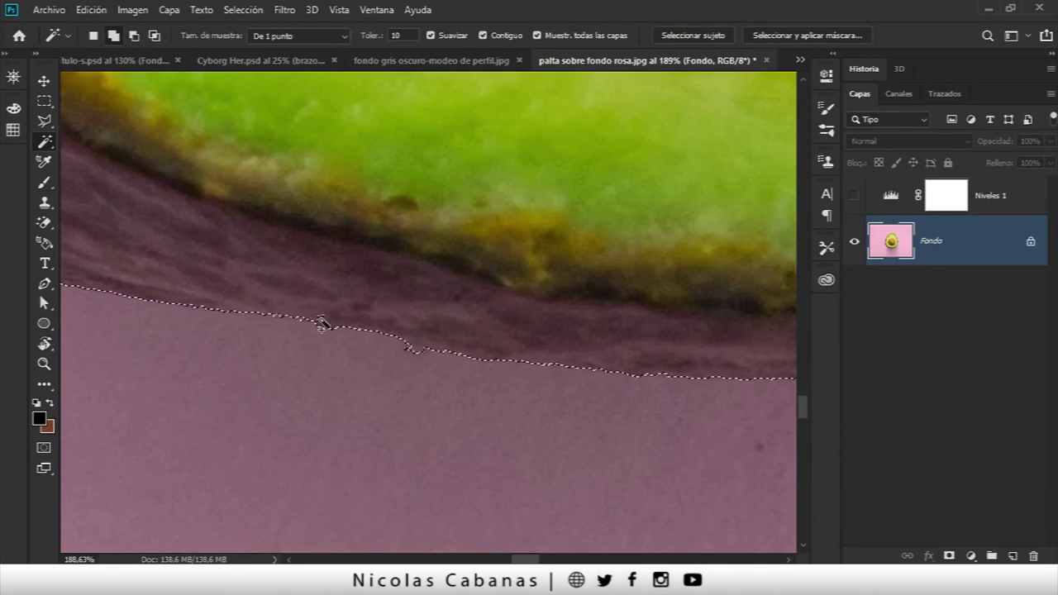
click(44, 182)
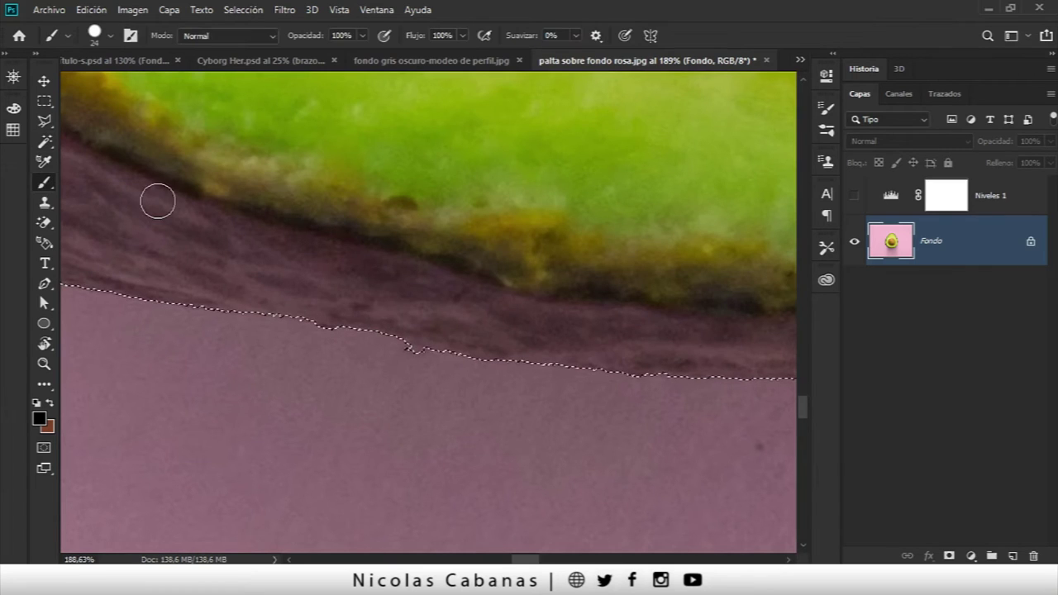
Enter Quick Mask with default colours and paint the mask along the lower avocado skin.
click(36, 403)
click(50, 403)
click(43, 447)
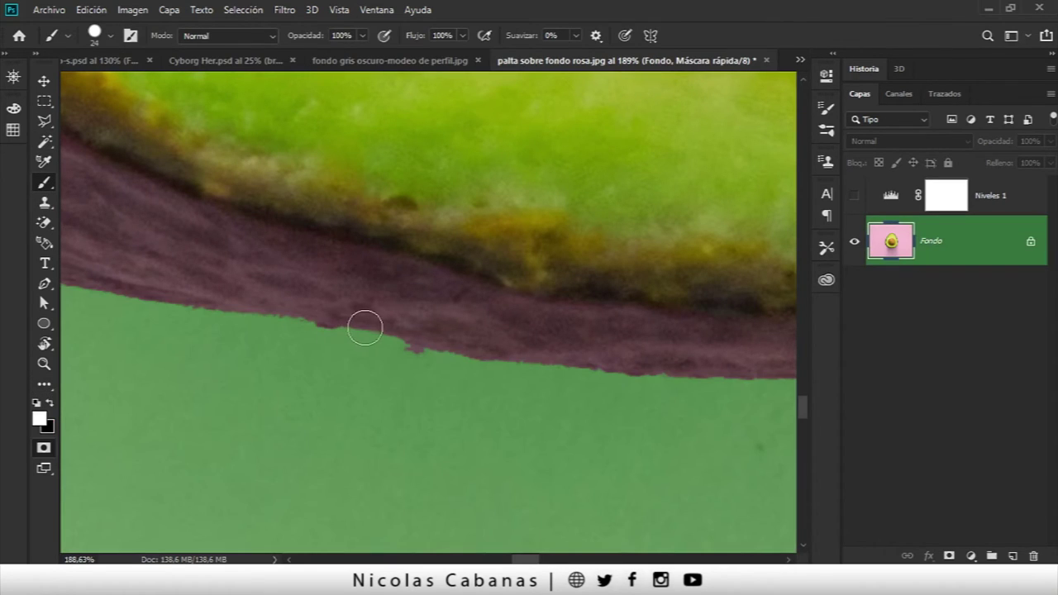
mouse_move(397, 347)
mouse_down()
mouse_move(402, 385)
mouse_move(411, 364)
mouse_up()
key(x)
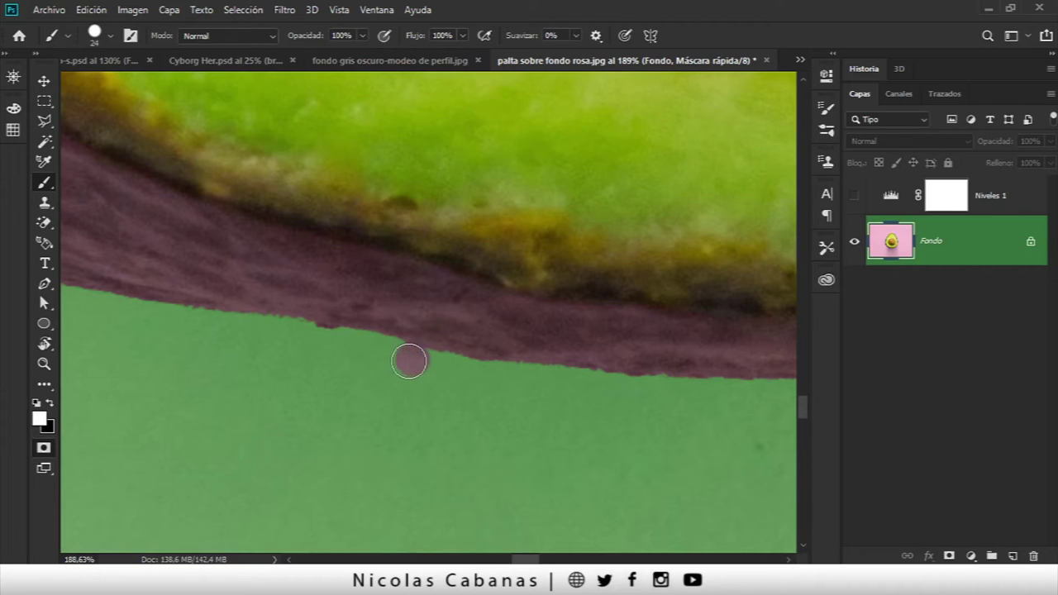
key(x)
key(x)
key(x)
click(405, 360)
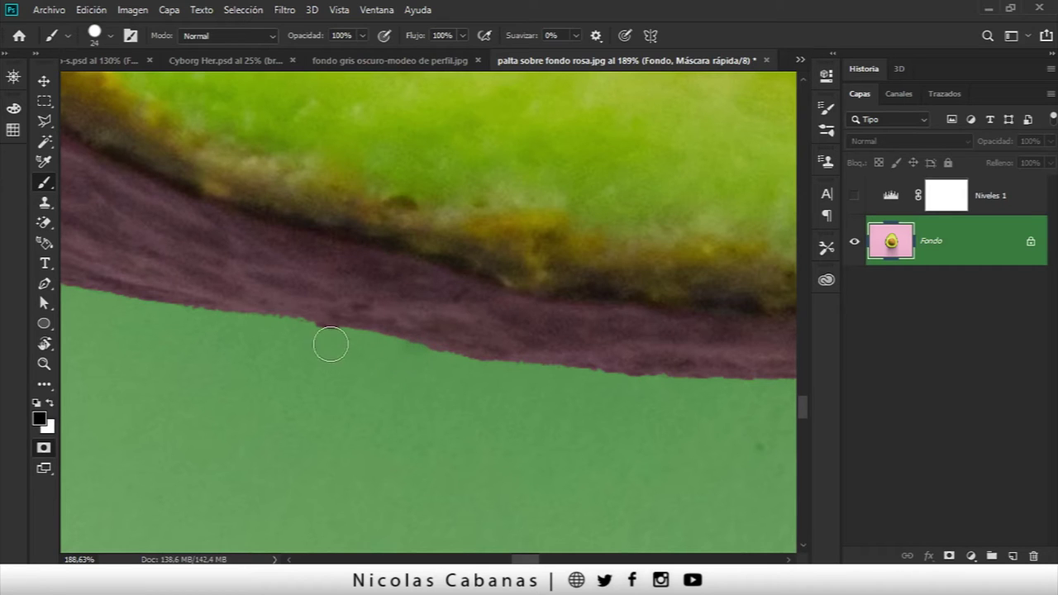
Paint the mask over the bump beside the skin, undoing one stray dab.
scroll(599, 389, down, 3)
scroll(599, 389, down, 2)
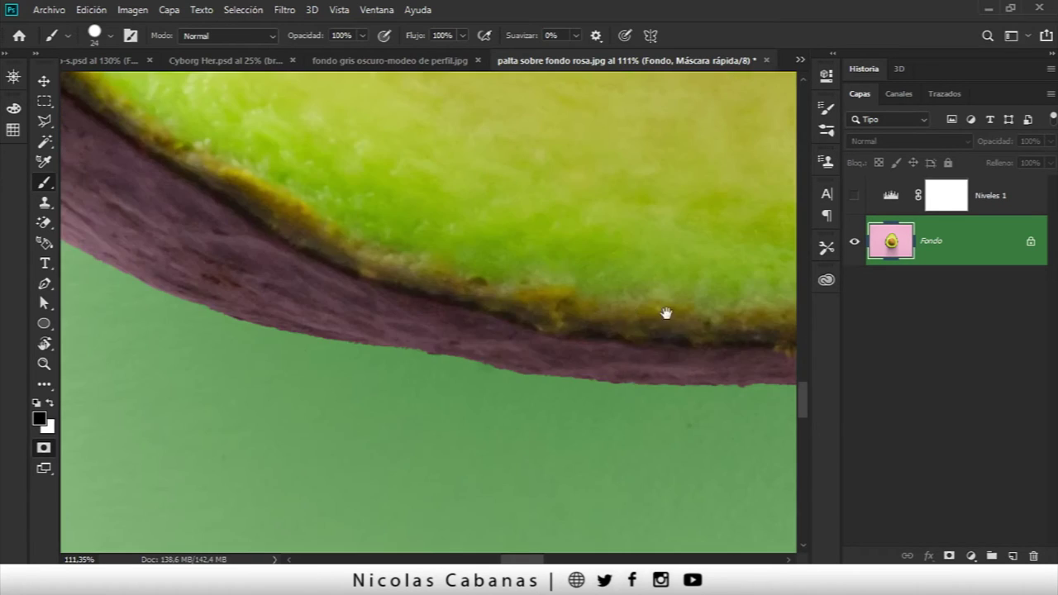
scroll(667, 312, down, 1)
scroll(550, 334, down, 3)
scroll(422, 284, up, 1)
scroll(446, 361, up, 1)
scroll(459, 192, up, 1)
scroll(402, 161, up, 1)
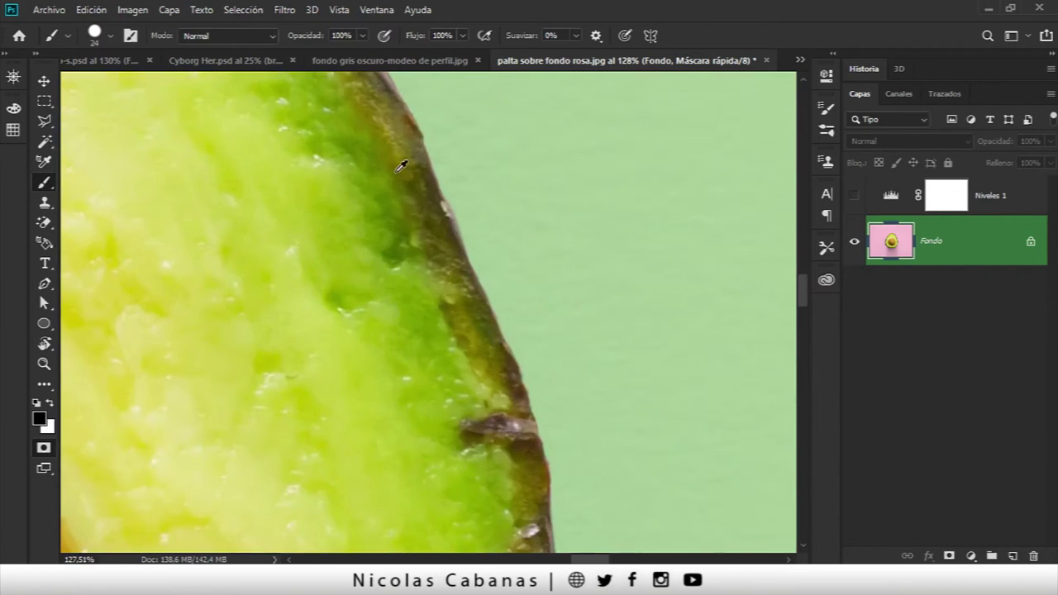
scroll(402, 177, down, 1)
scroll(507, 406, up, 2)
scroll(454, 286, up, 3)
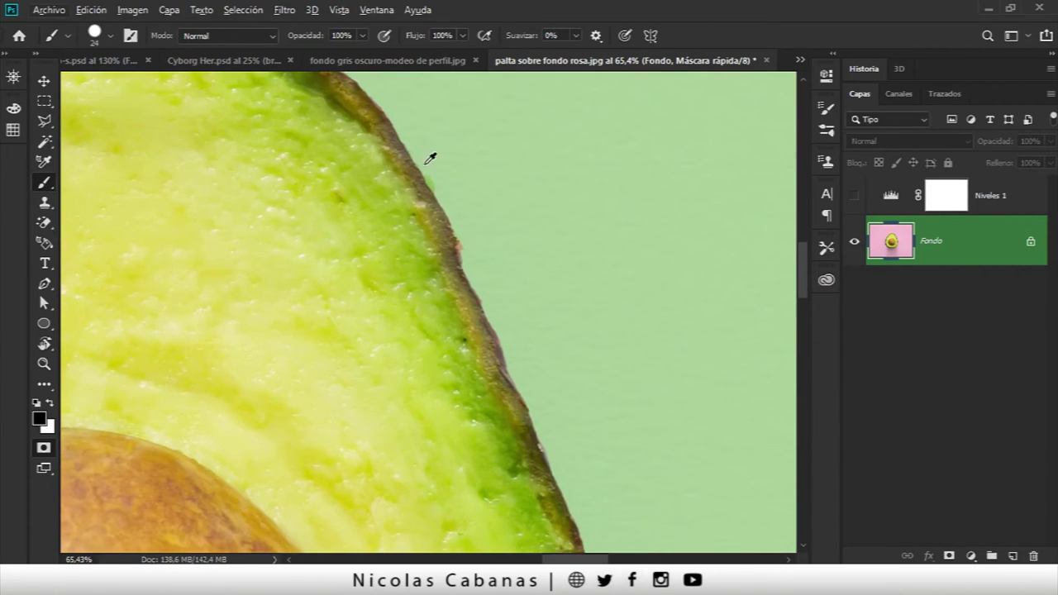
scroll(431, 158, up, 3)
drag(427, 183, 427, 202)
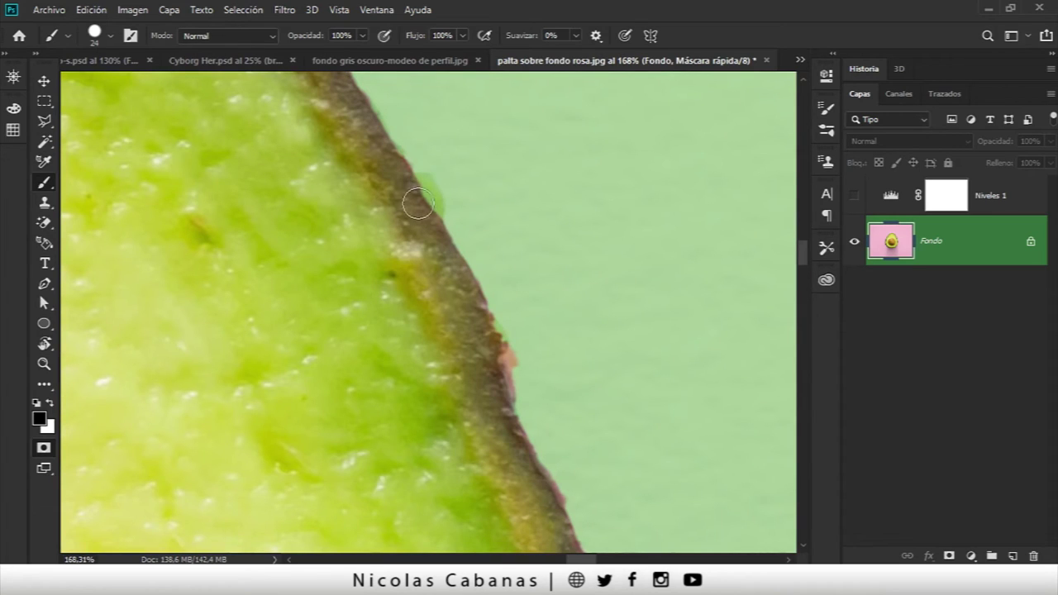
click(424, 211)
key(ctrl+z)
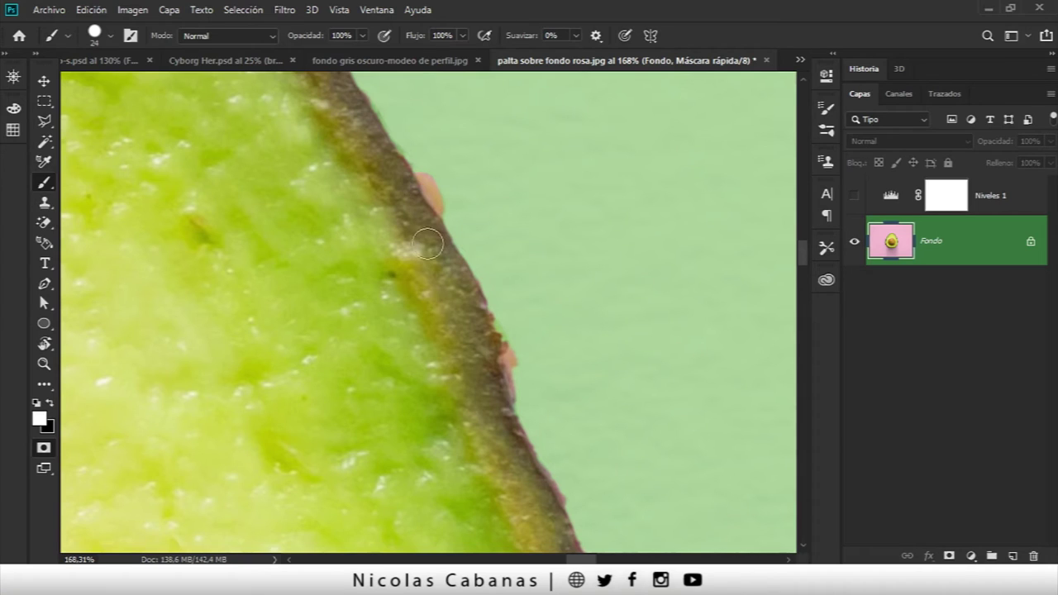
Cover the pink fringe spots on the rind edge and continue along the rim.
key(x)
drag(516, 359, 514, 393)
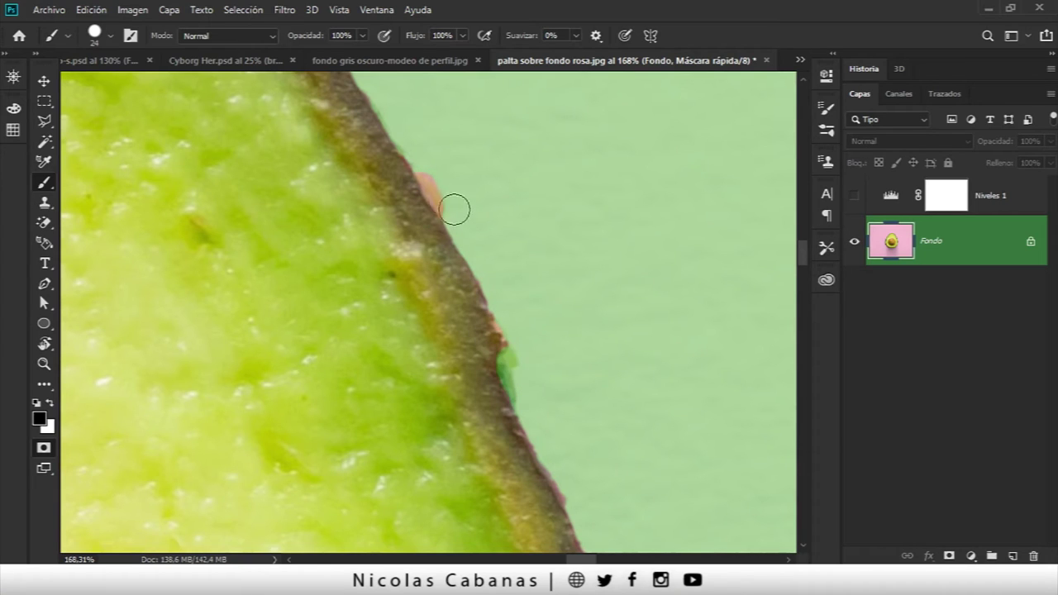
mouse_move(451, 206)
mouse_down()
mouse_move(437, 177)
mouse_move(444, 279)
mouse_up()
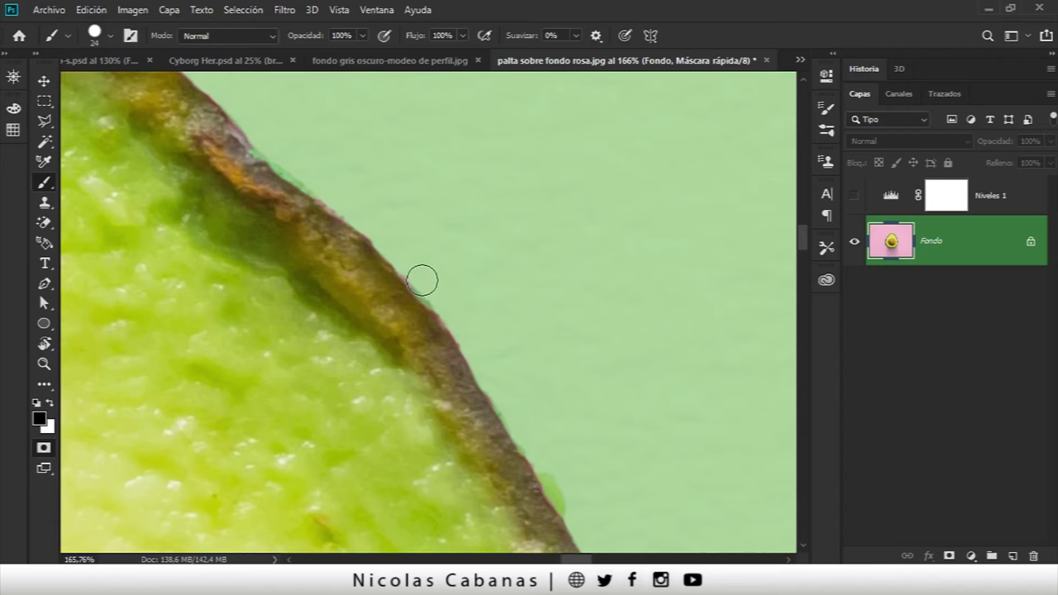
drag(327, 195, 393, 298)
key(x)
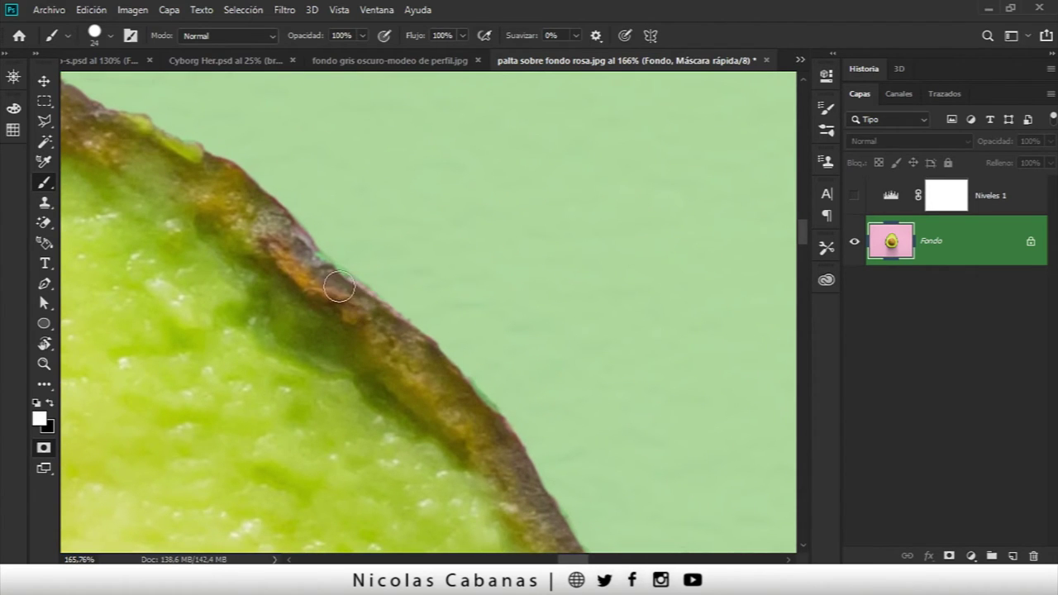
drag(242, 215, 379, 331)
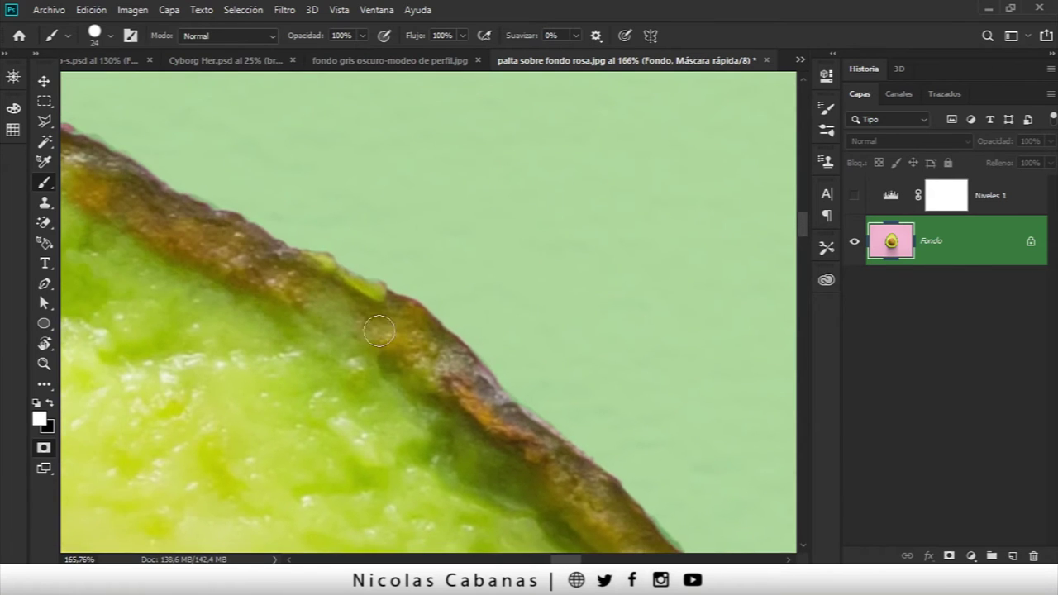
drag(241, 273, 472, 343)
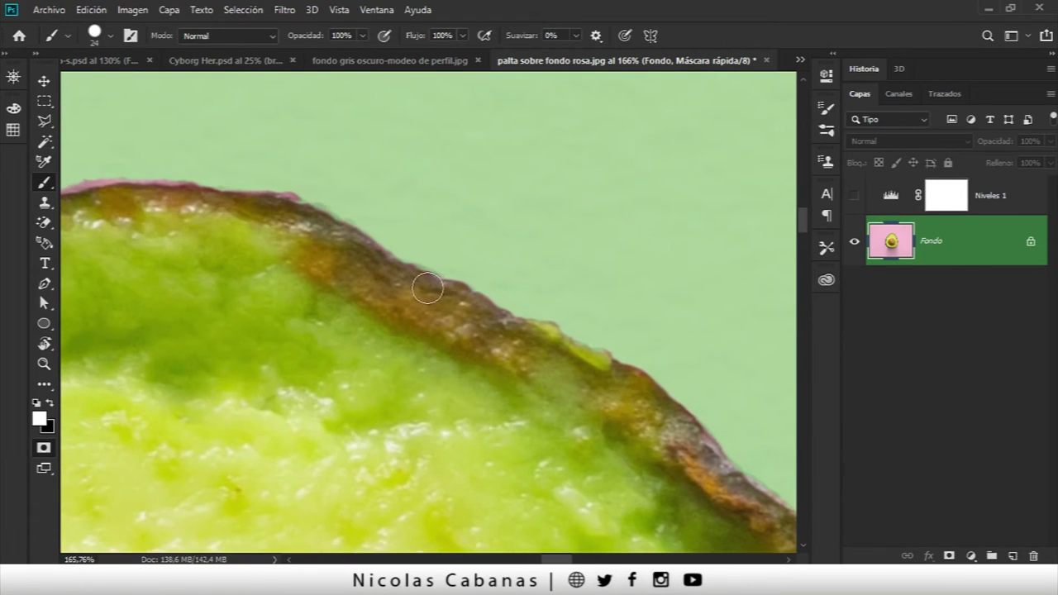
drag(348, 268, 418, 324)
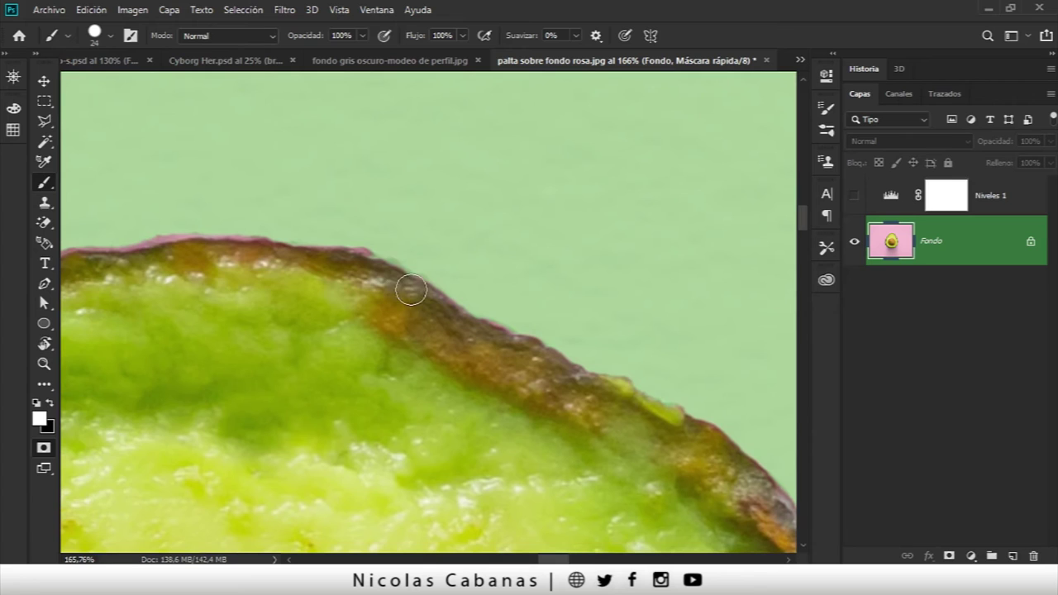
Clean up the mask along the top of the rim, swapping between adding and removing.
key(x)
mouse_move(364, 236)
mouse_down()
mouse_move(491, 272)
mouse_move(501, 259)
mouse_up()
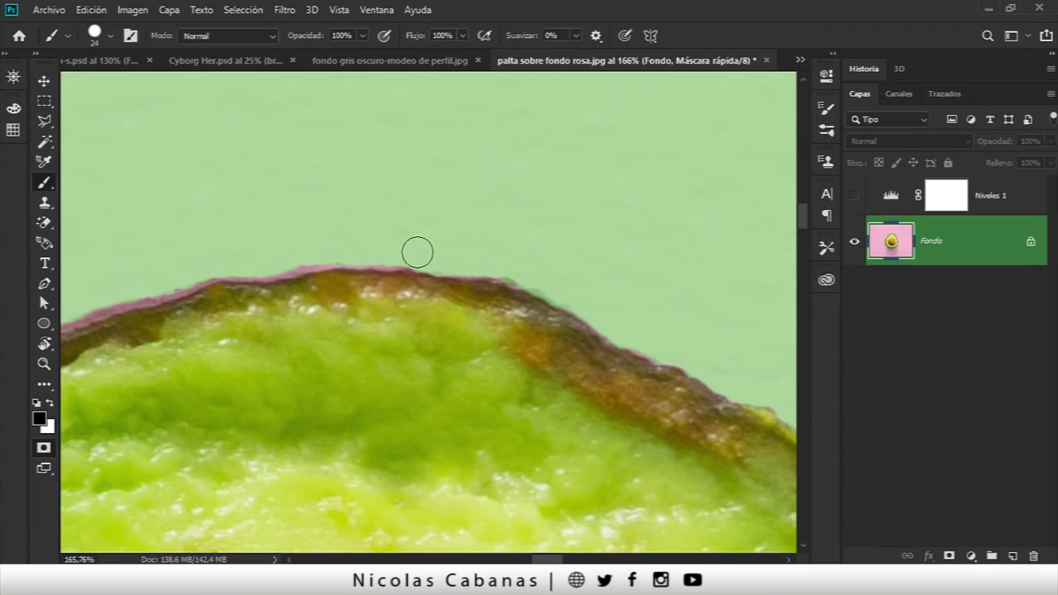
drag(303, 257, 510, 257)
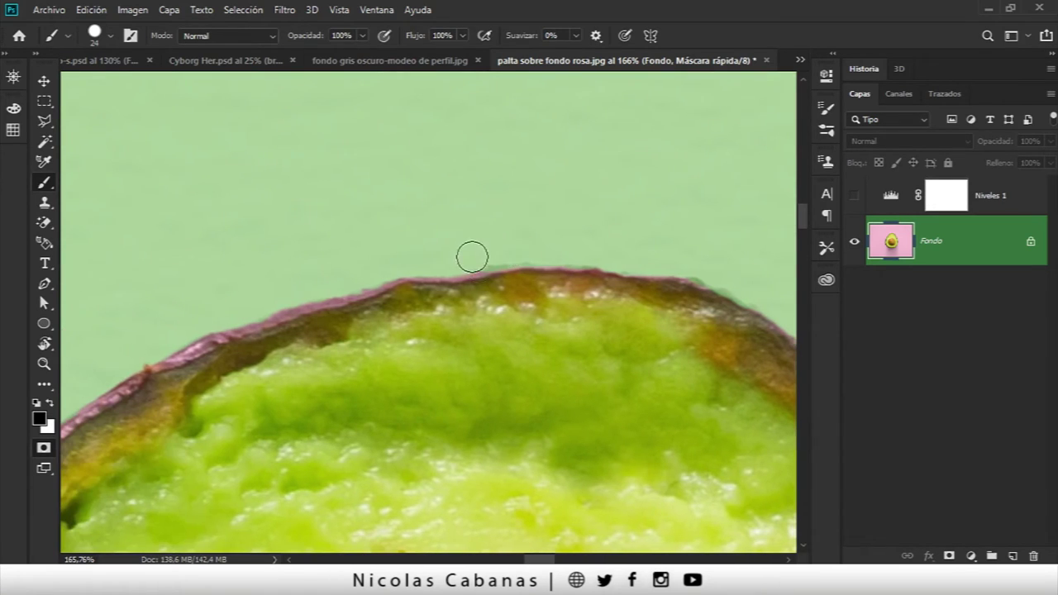
key(x)
drag(497, 281, 588, 285)
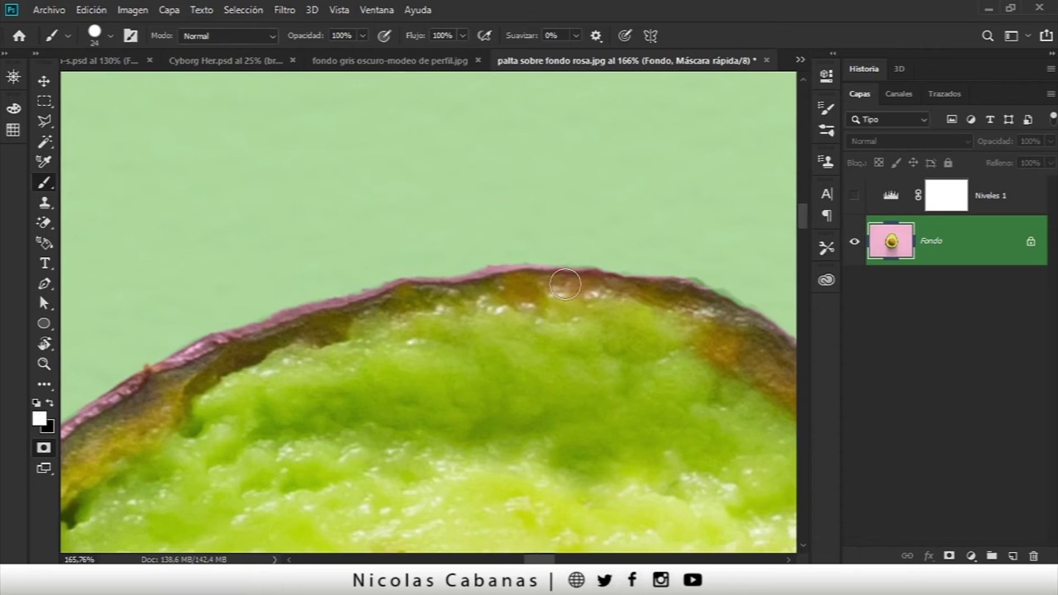
drag(673, 314, 567, 314)
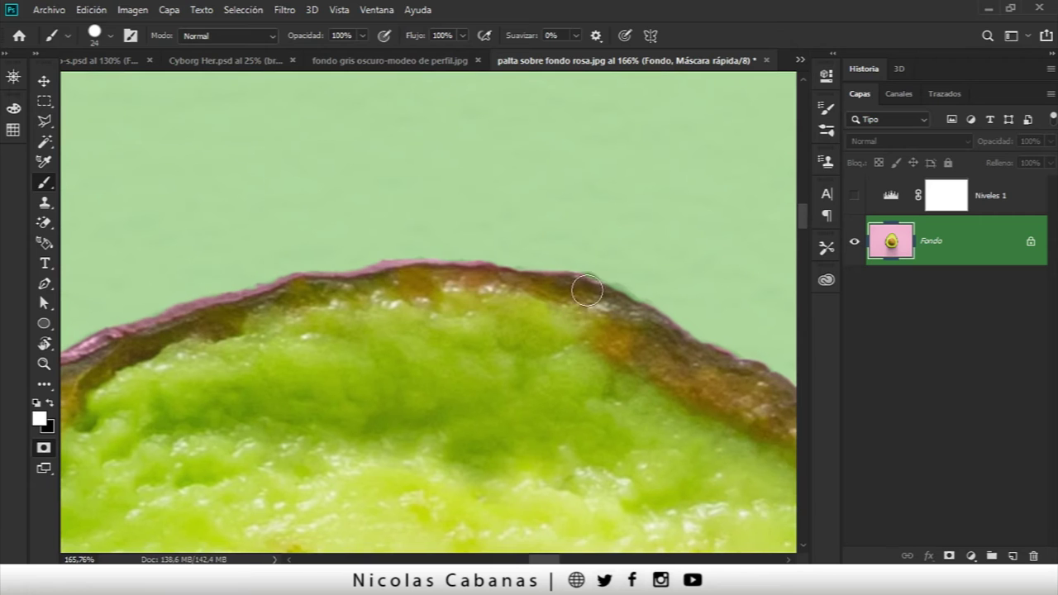
mouse_move(638, 314)
mouse_down()
mouse_move(208, 376)
mouse_move(402, 272)
mouse_up()
drag(314, 314, 483, 218)
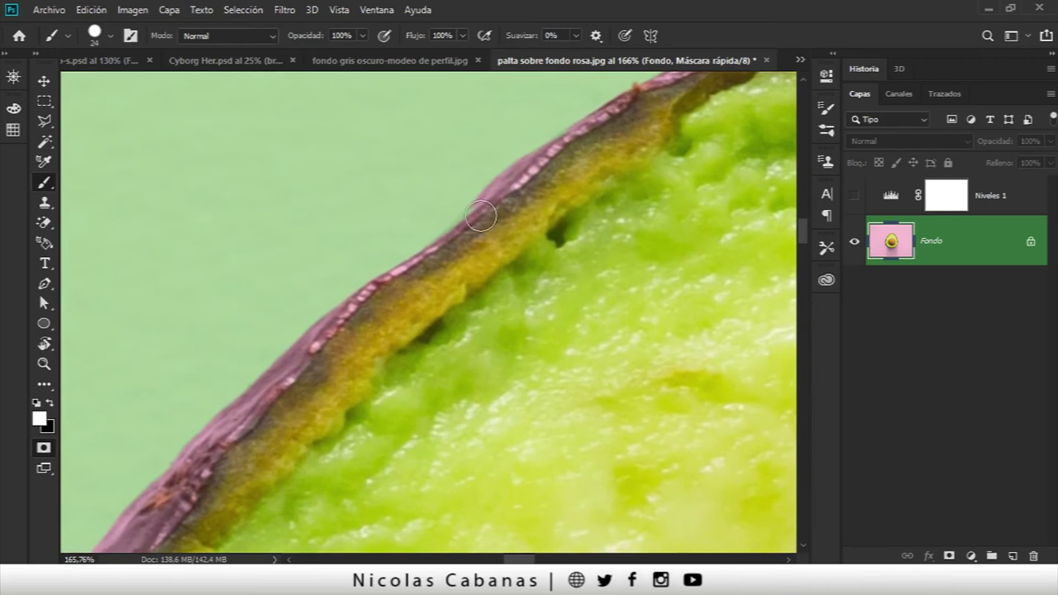
Change the Quick Mask overlay colour to blue in the Quick Mask Options.
double_click(45, 448)
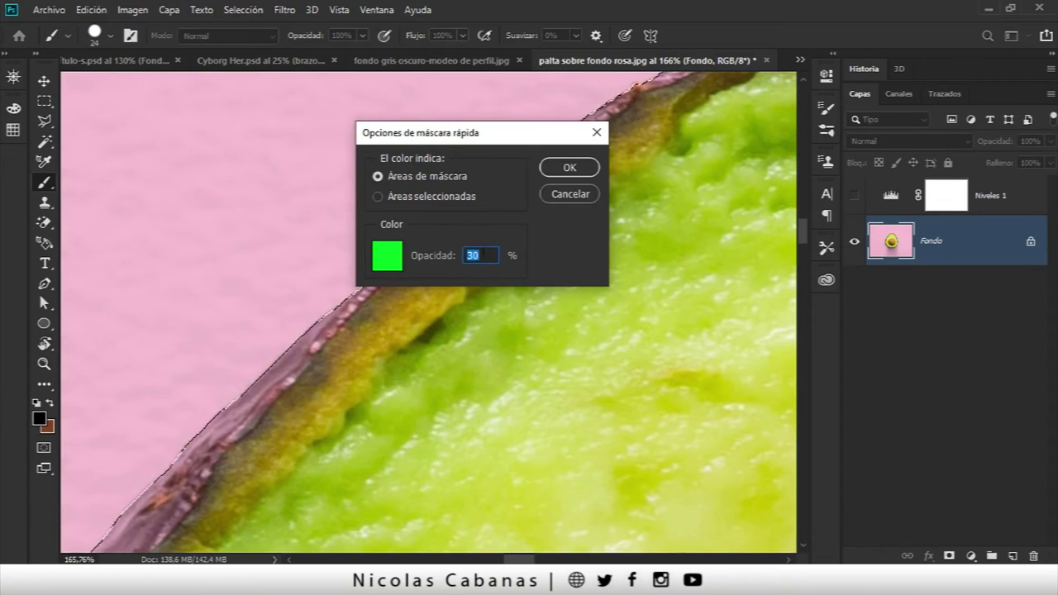
click(385, 262)
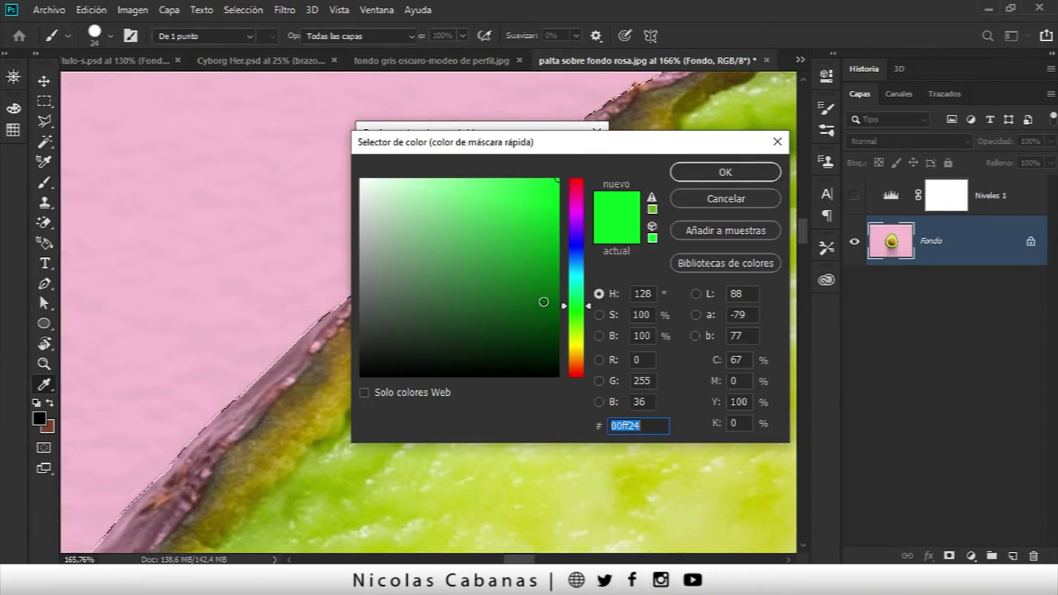
click(383, 254)
drag(569, 305, 569, 247)
click(512, 239)
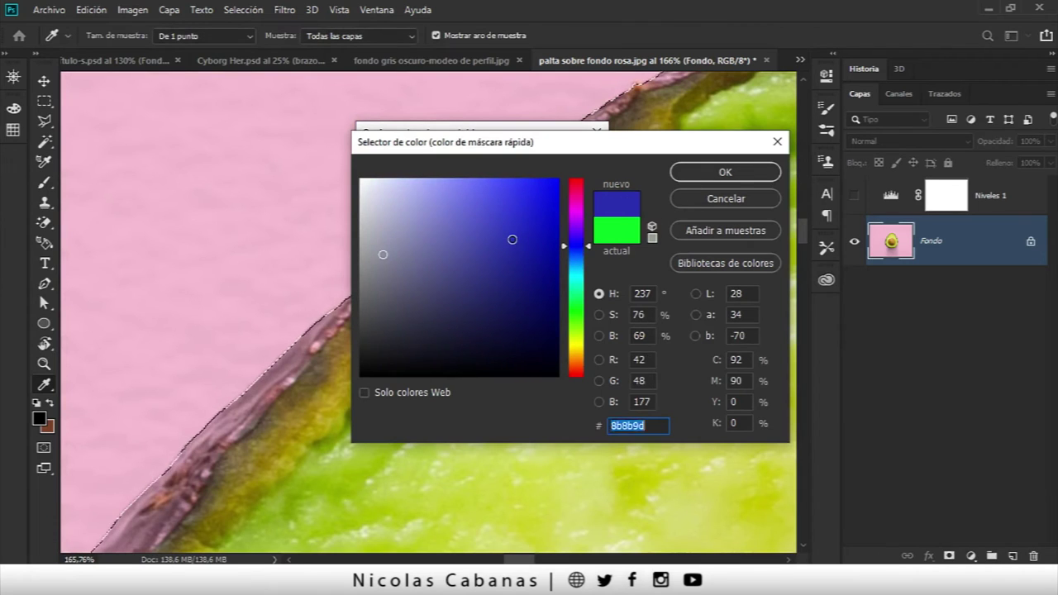
click(726, 172)
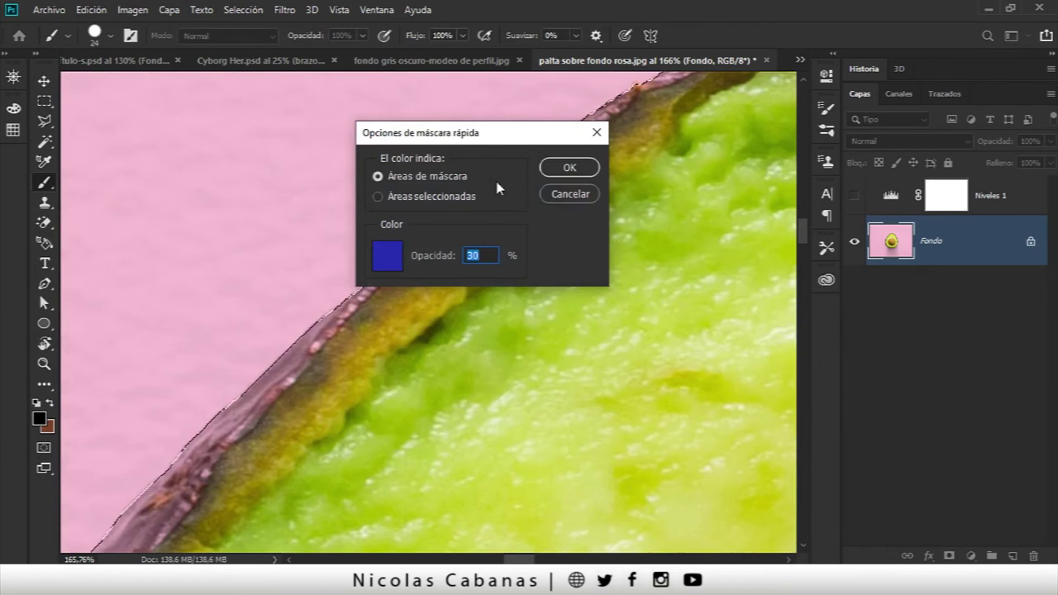
click(569, 167)
Toggle Quick Mask to check the blue overlay and view the avocado's upper edge.
click(43, 450)
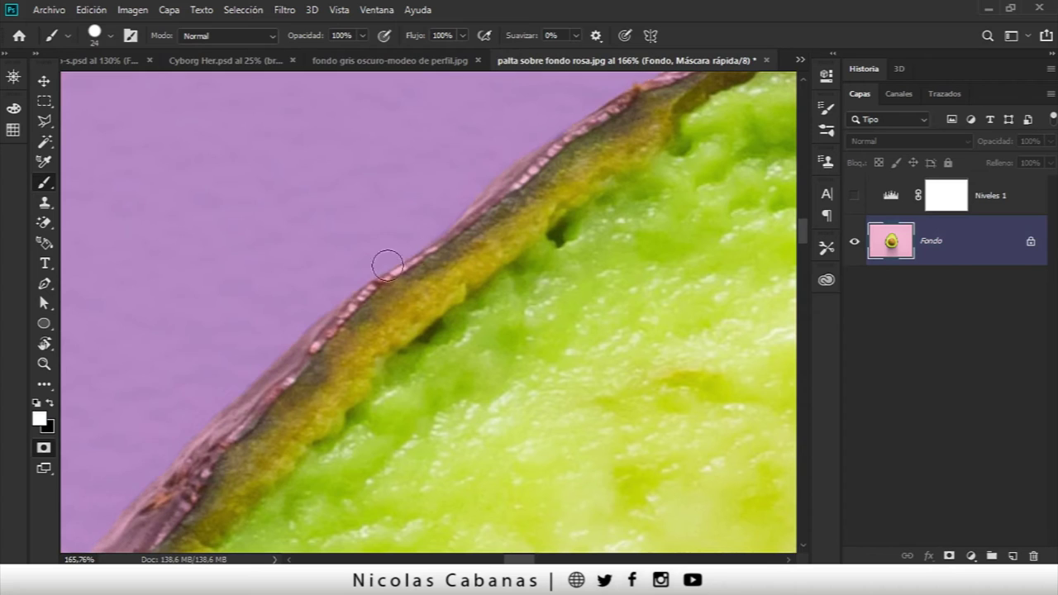
click(44, 449)
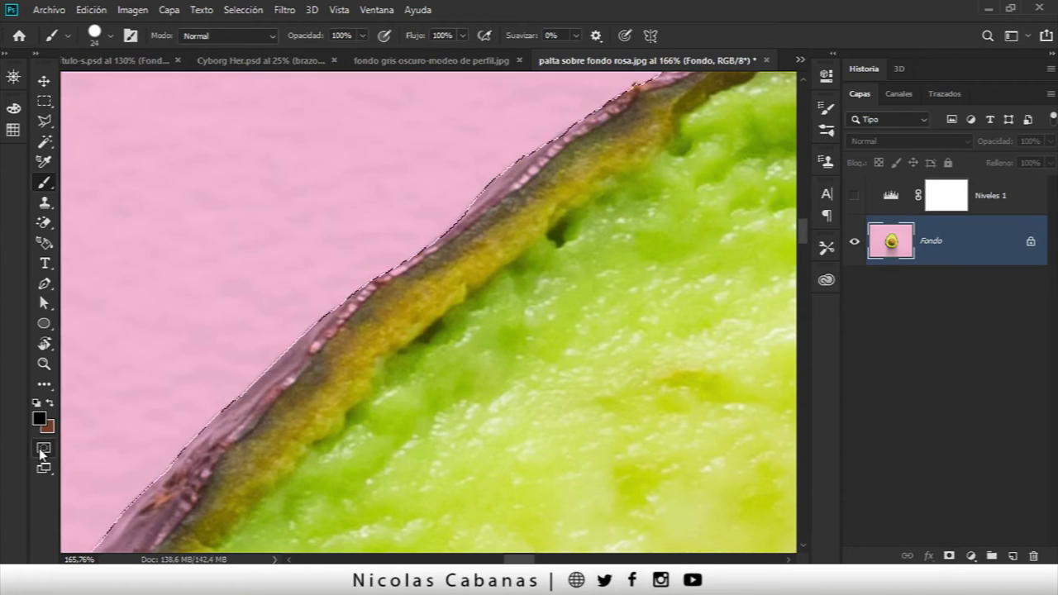
click(44, 450)
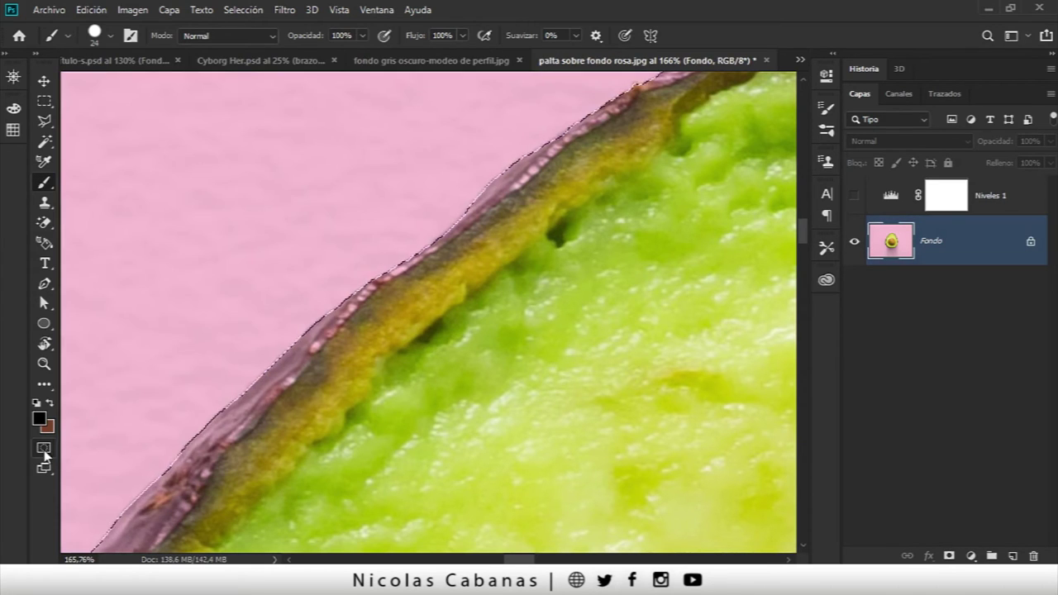
scroll(342, 406, down, 5)
drag(263, 460, 338, 265)
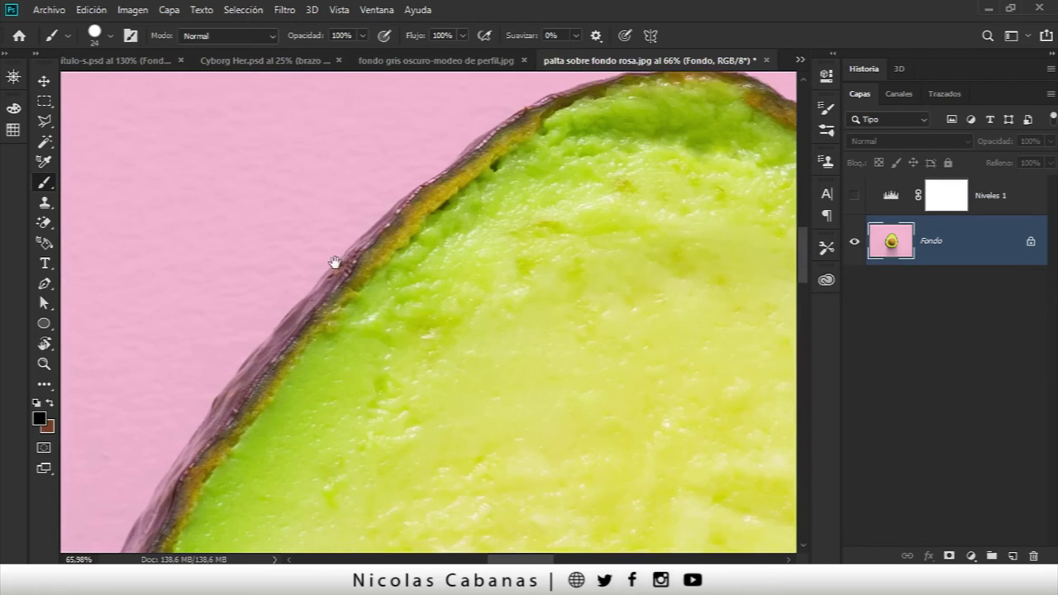
scroll(229, 406, down, 2)
drag(229, 406, 300, 305)
scroll(282, 331, up, 2)
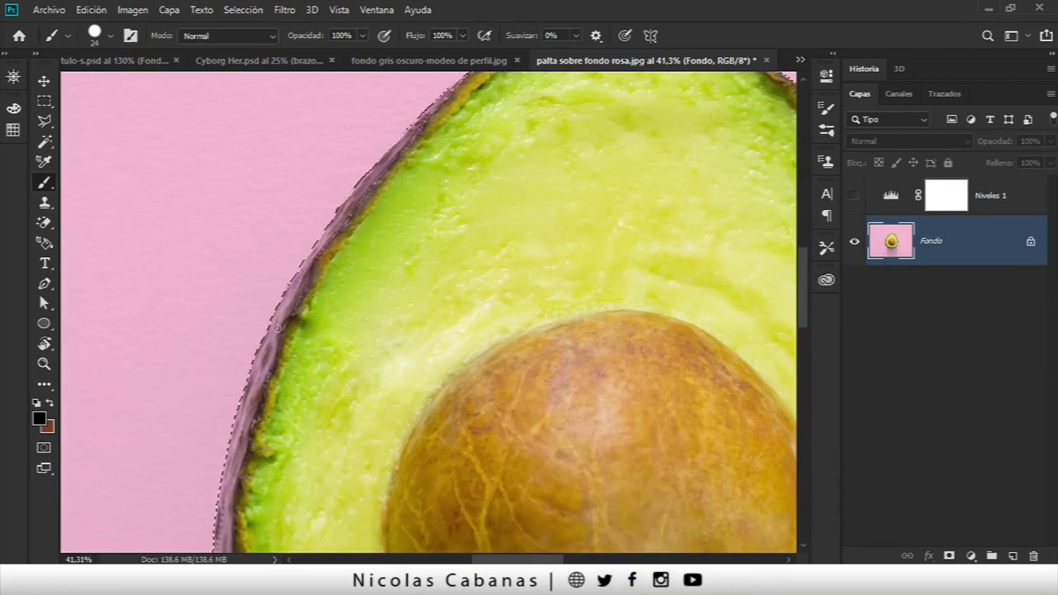
scroll(265, 351, up, 1)
scroll(265, 356, up, 1)
scroll(265, 356, down, 2)
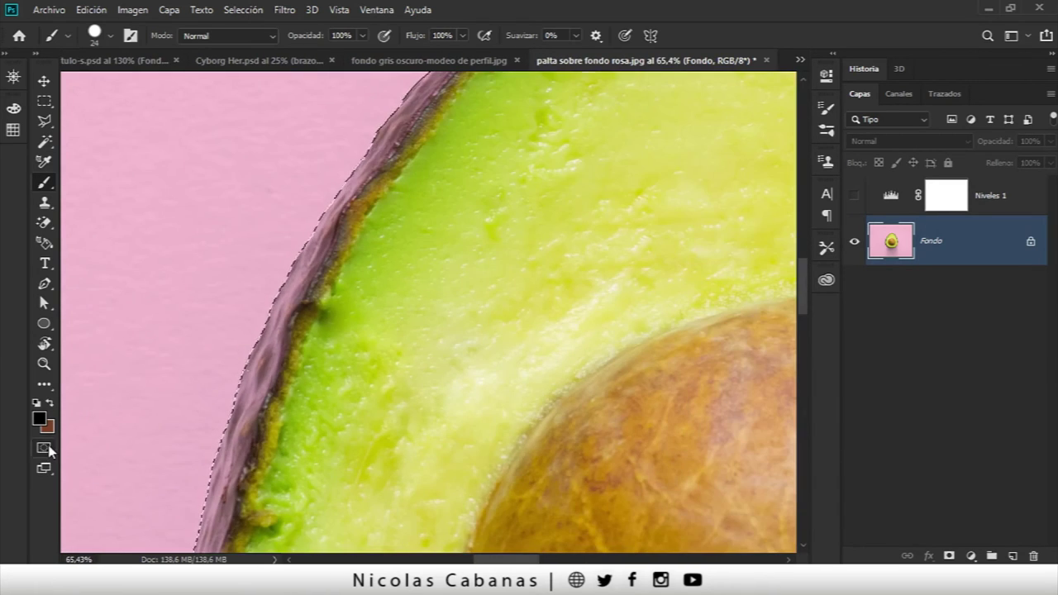
Re-enter Quick Mask and inspect the rind edge all around the avocado.
click(44, 447)
scroll(279, 278, down, 1)
scroll(274, 397, down, 3)
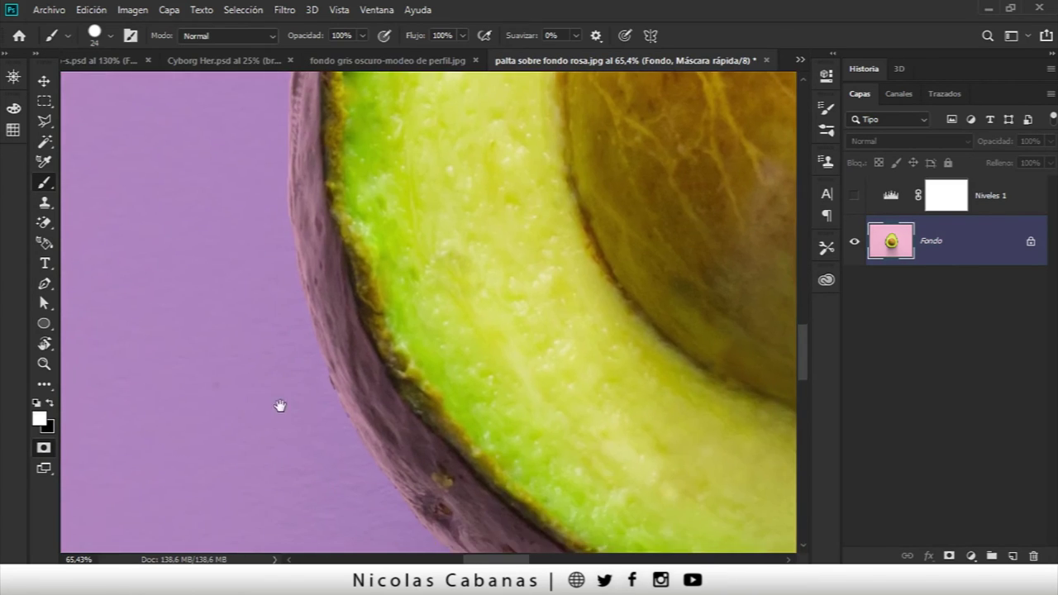
drag(280, 406, 331, 290)
scroll(409, 378, up, 3)
scroll(395, 378, up, 3)
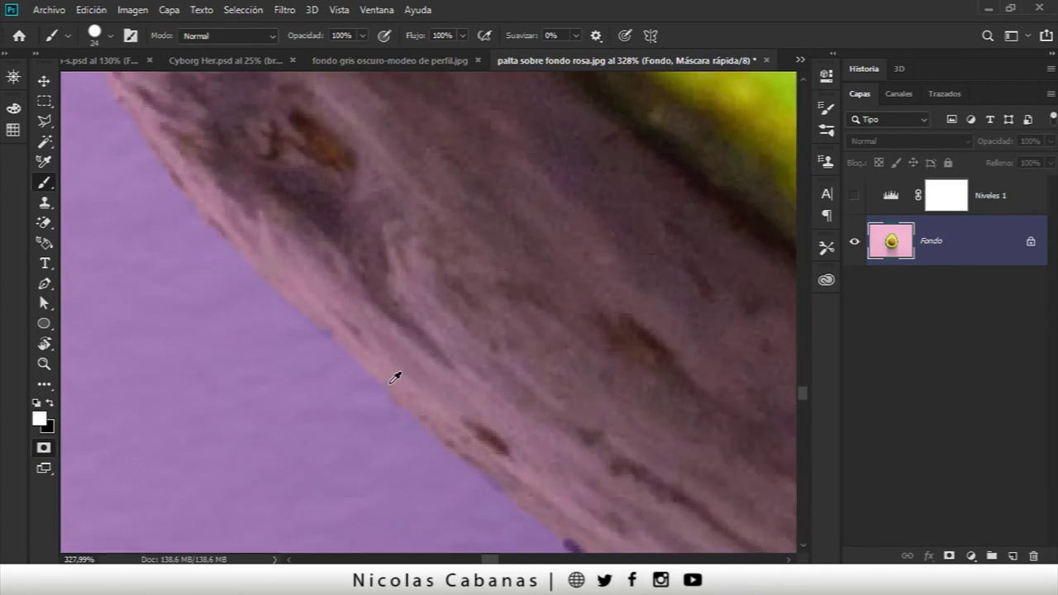
scroll(397, 384, down, 1)
scroll(461, 349, down, 1)
scroll(579, 402, down, 1)
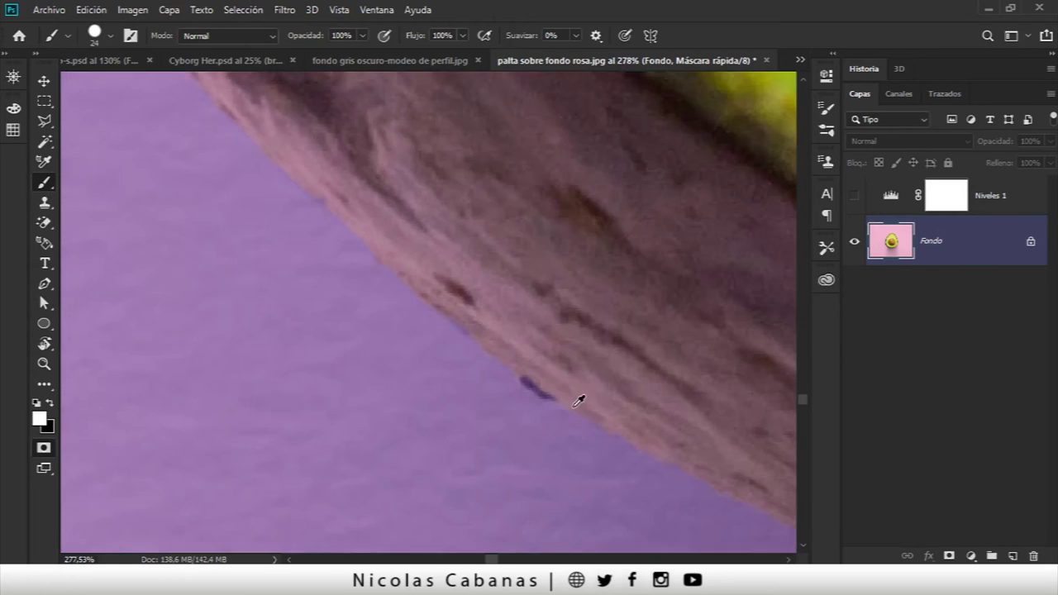
scroll(579, 401, down, 1)
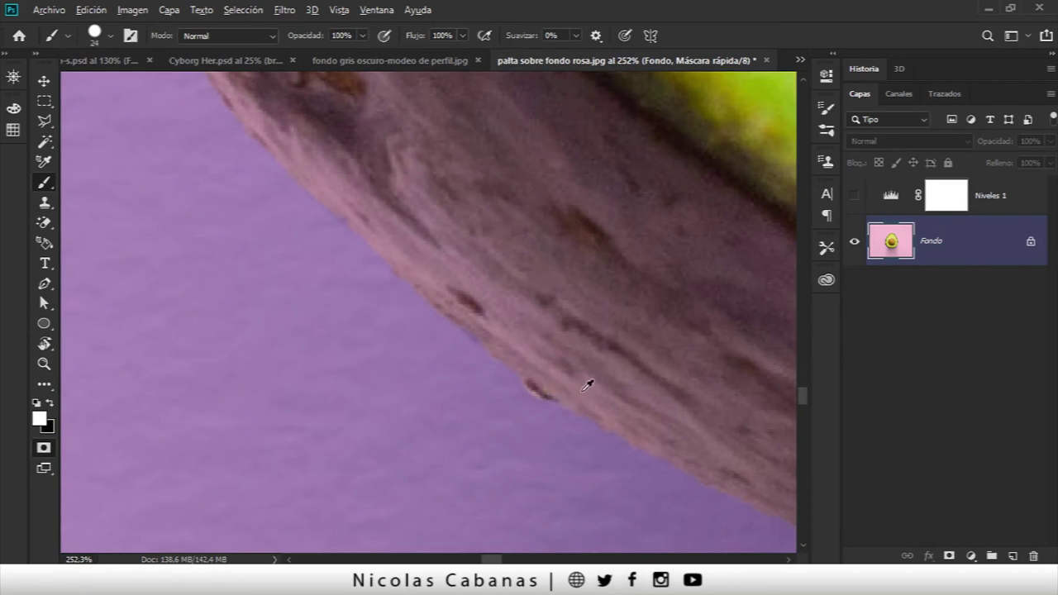
scroll(587, 385, down, 5)
drag(656, 385, 372, 253)
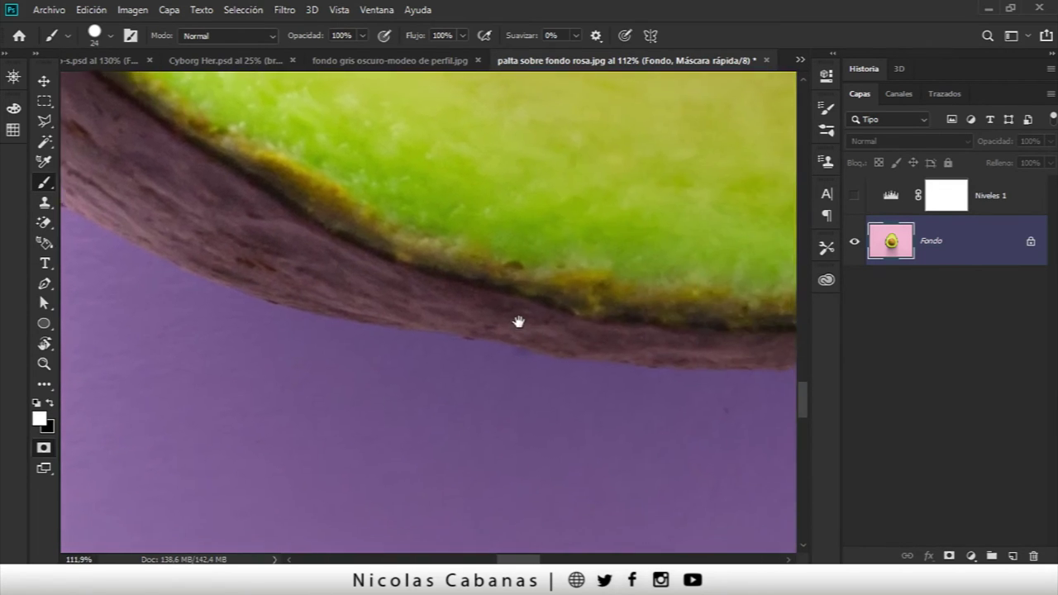
mouse_move(518, 322)
mouse_down()
mouse_move(392, 354)
mouse_move(450, 321)
mouse_up()
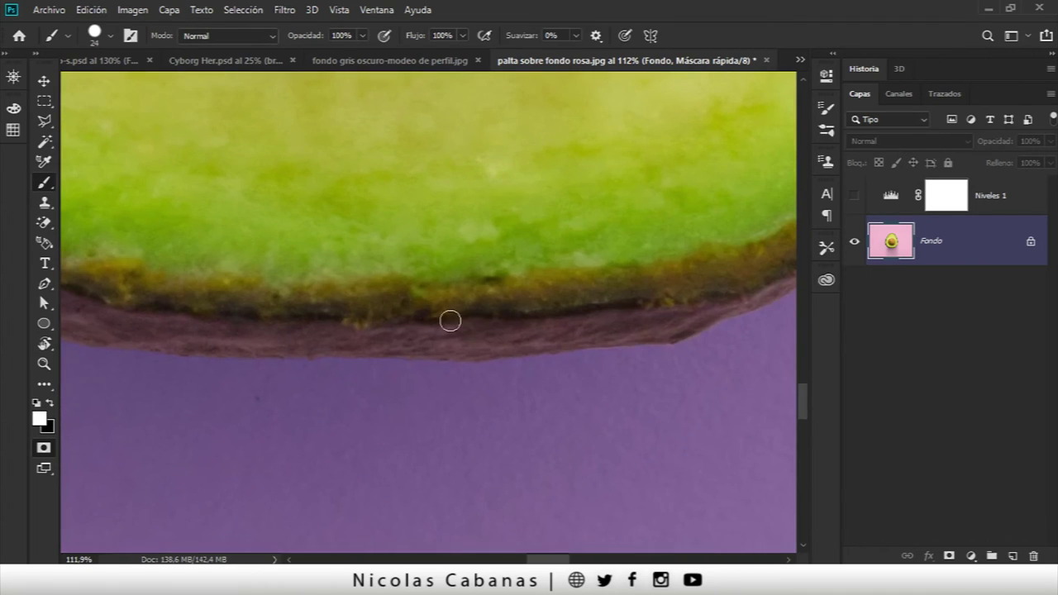
scroll(579, 289, down, 2)
scroll(568, 248, down, 2)
scroll(549, 185, down, 3)
mouse_move(548, 184)
mouse_down()
mouse_move(405, 480)
mouse_move(428, 438)
mouse_up()
scroll(431, 416, down, 1)
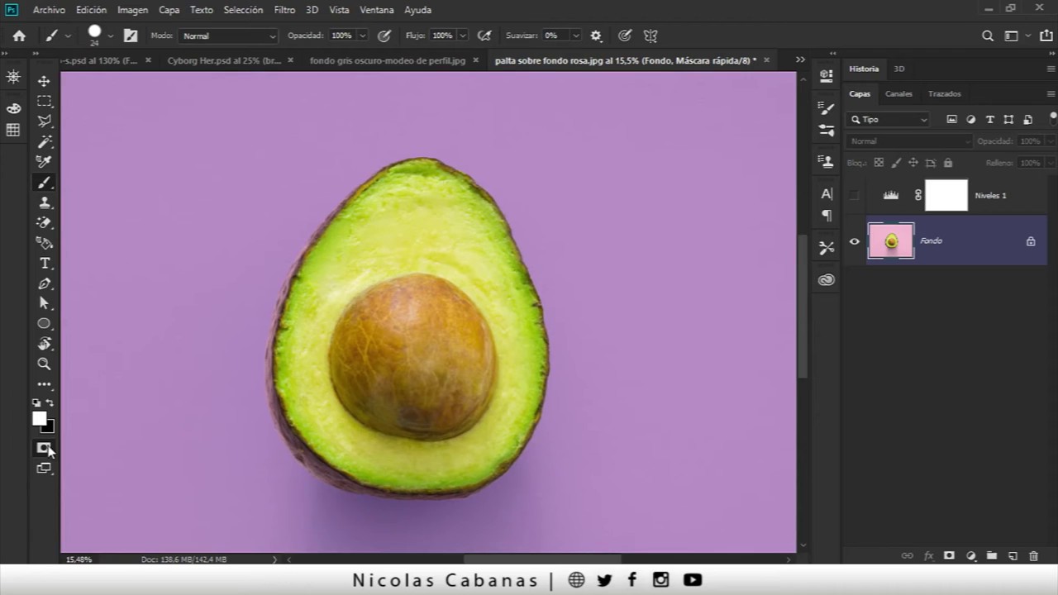
Exit Quick Mask and convert the avocado selection into a work path in the Paths panel.
click(46, 449)
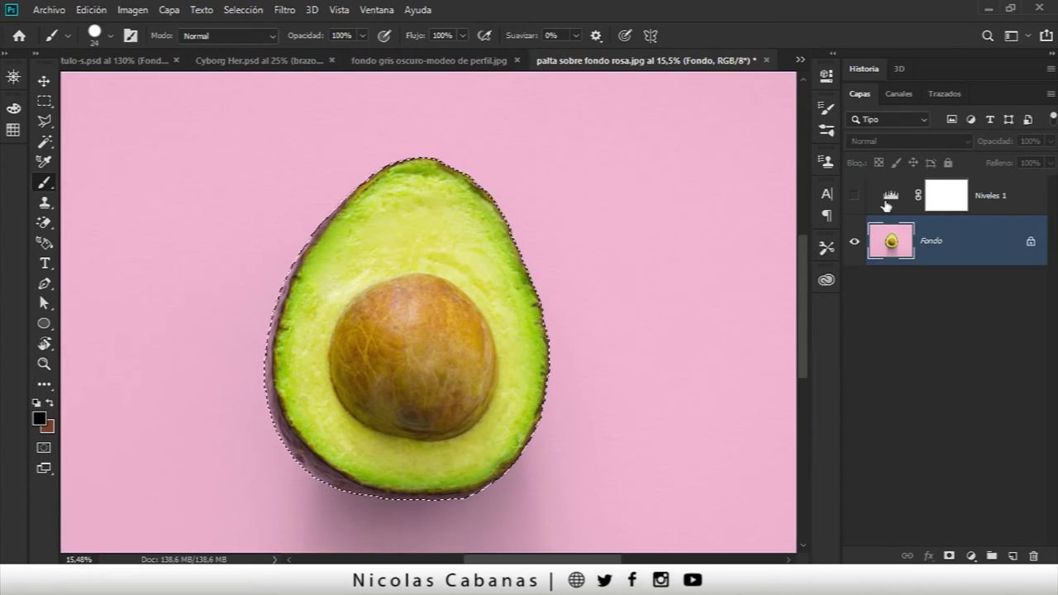
click(943, 94)
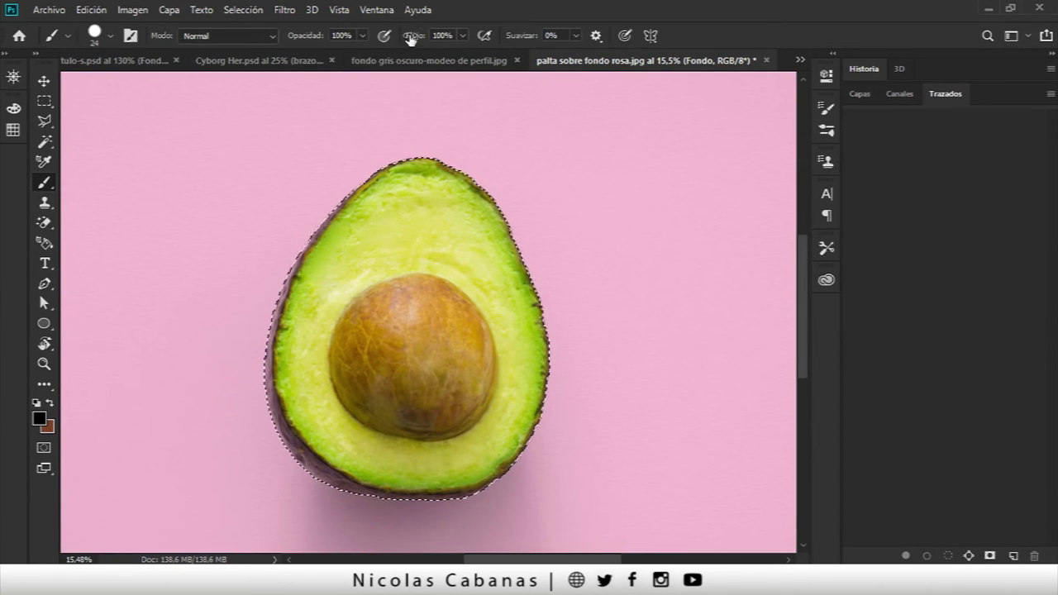
click(377, 10)
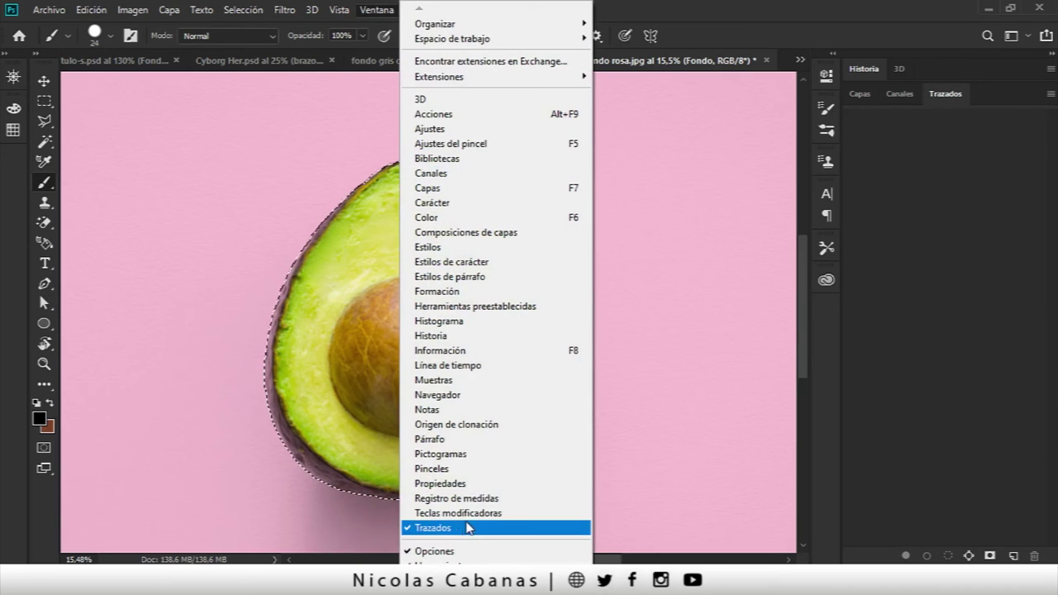
click(926, 318)
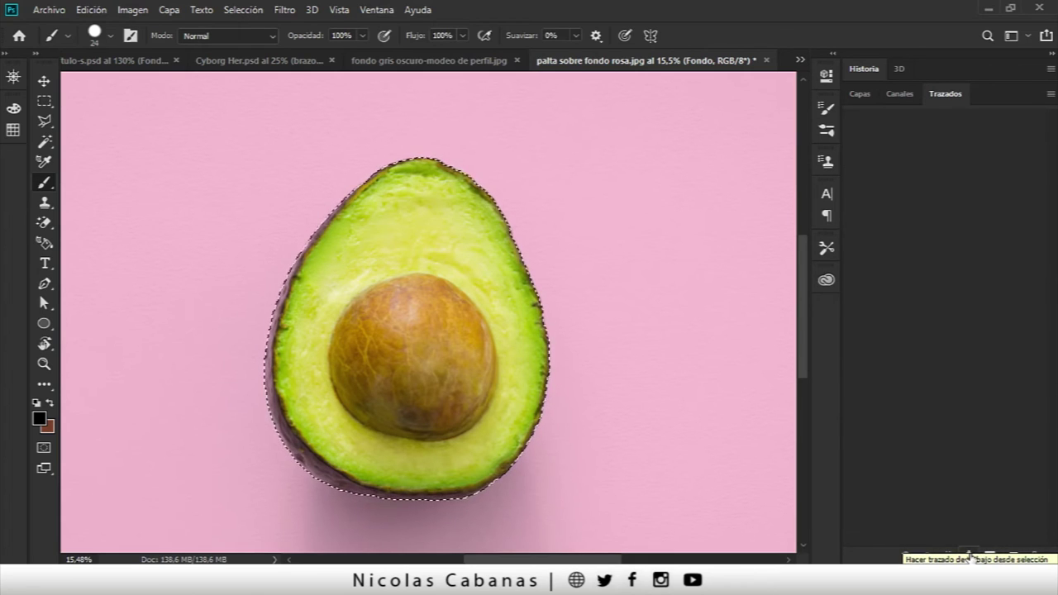
click(971, 556)
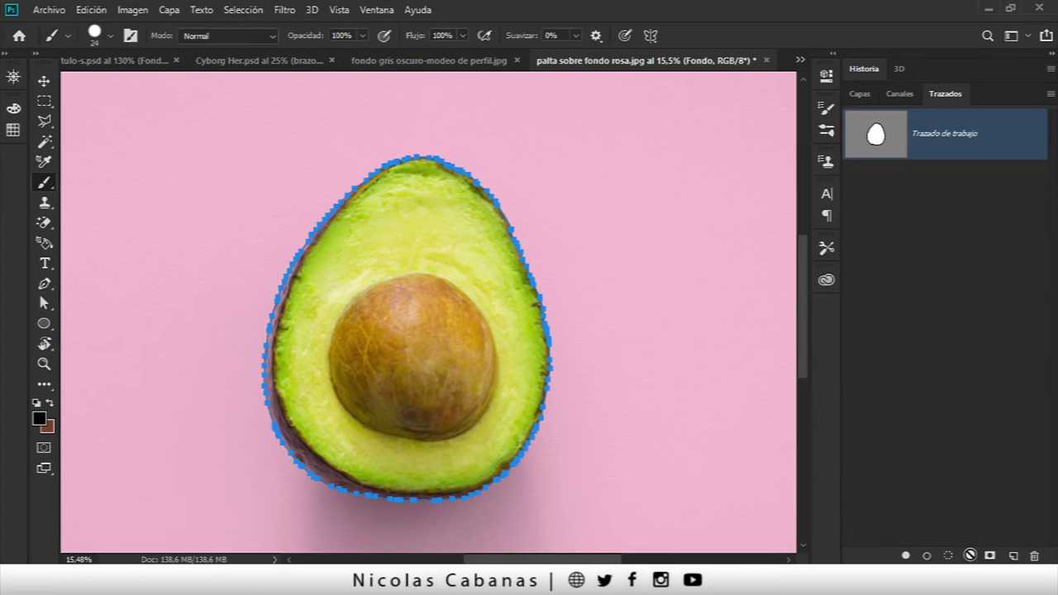
Zoom in on the avocado and hide the path outline, briefly checking the other document.
key(z)
mouse_move(531, 350)
mouse_down()
mouse_move(707, 352)
mouse_move(411, 373)
mouse_move(174, 373)
mouse_move(529, 324)
mouse_up()
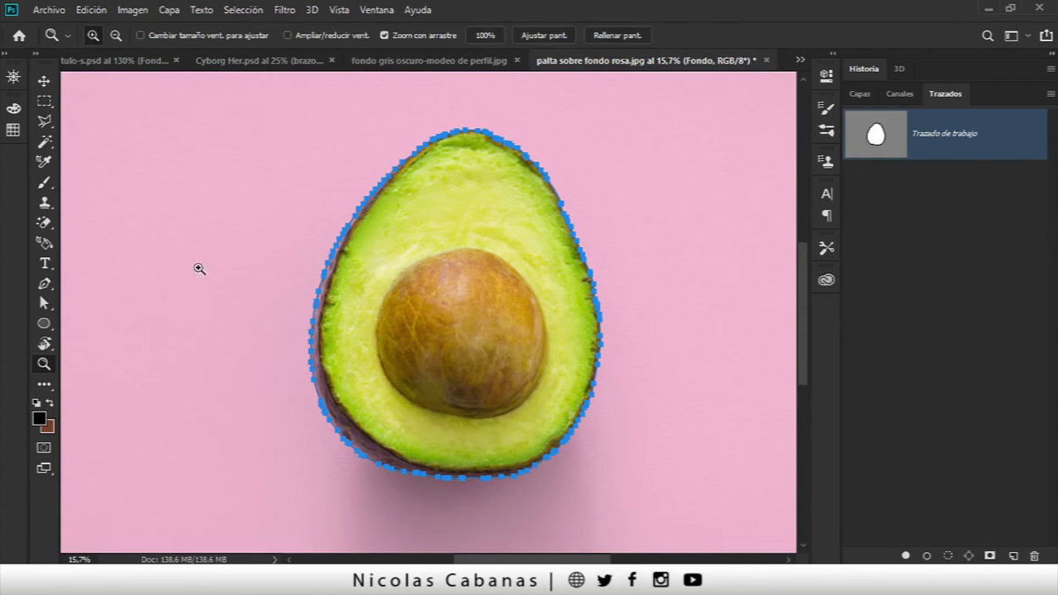
key(ctrl+h)
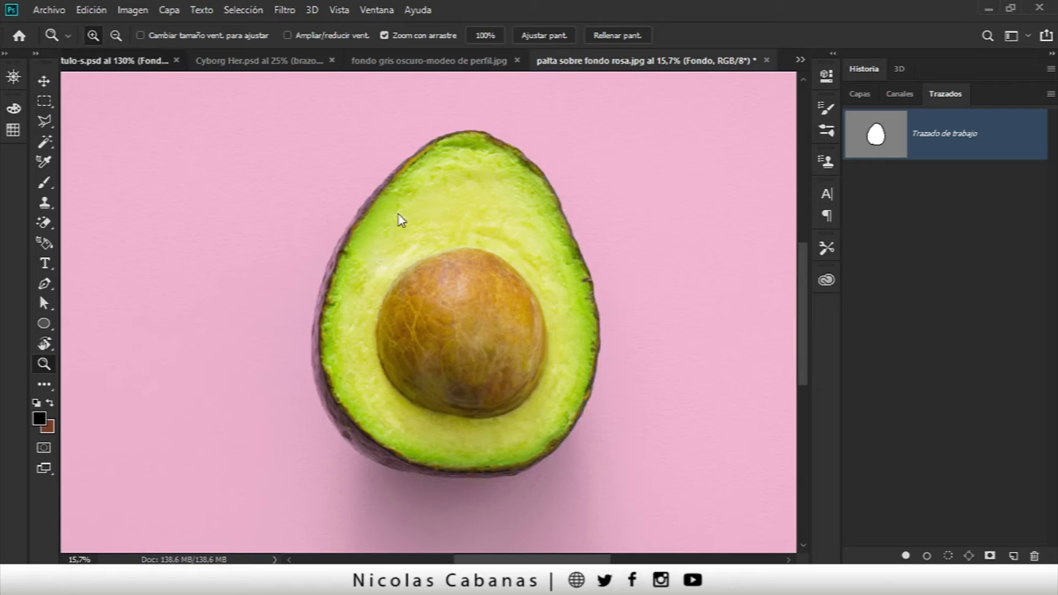
key(ctrl+Tab)
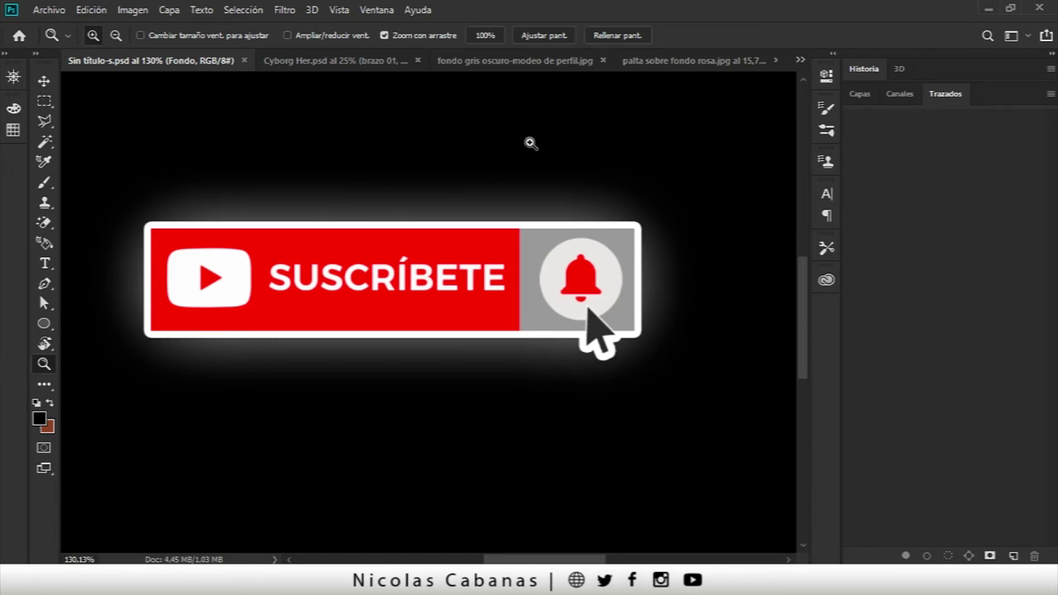
click(684, 66)
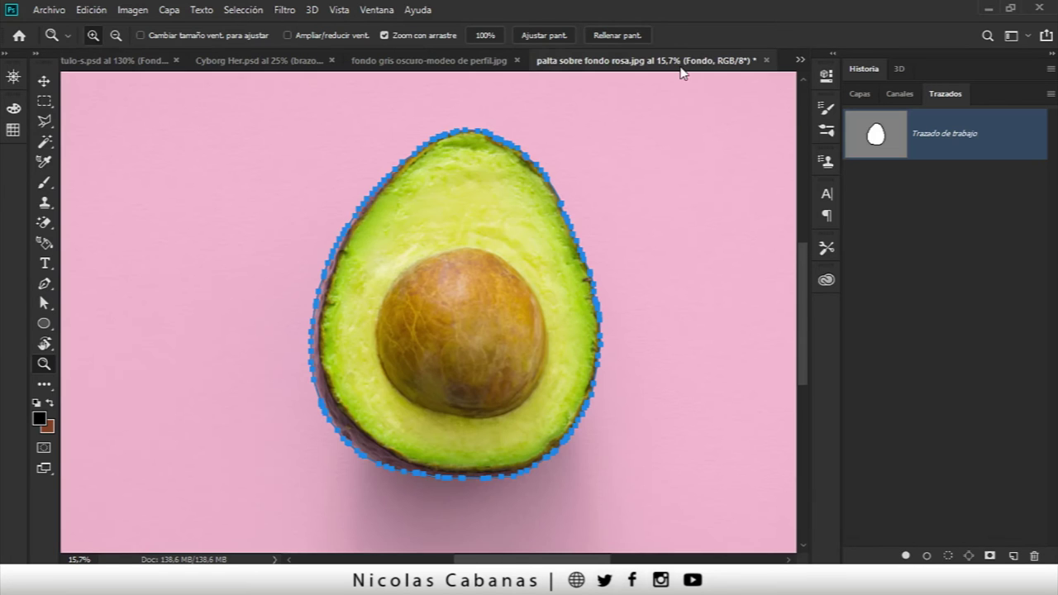
mouse_move(571, 196)
mouse_down()
mouse_move(475, 193)
mouse_move(436, 252)
mouse_up()
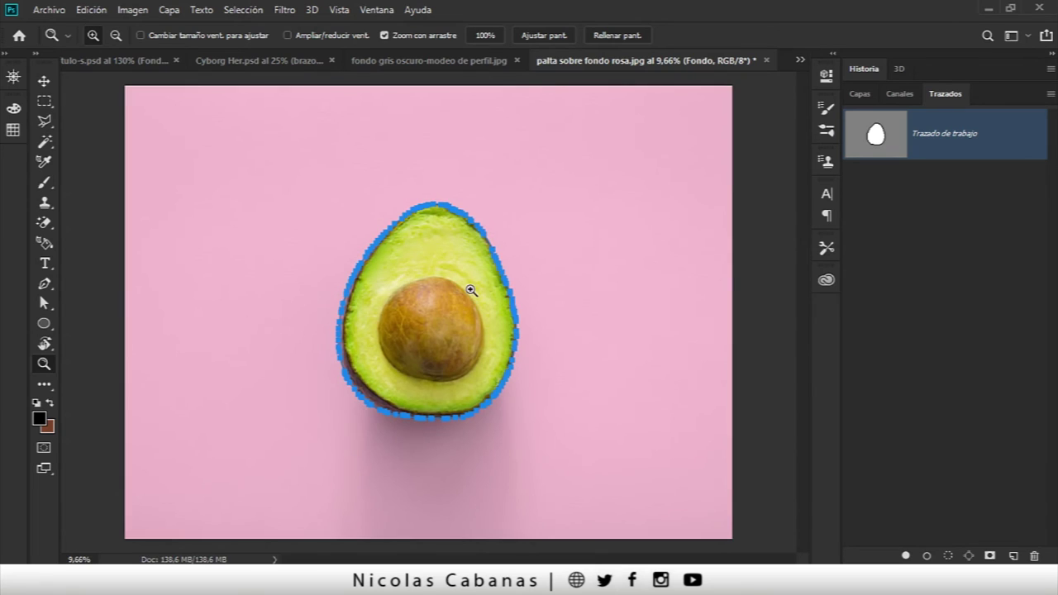
Save the avocado's Trazado de trabajo in the Paths panel as a permanent path named Trazado 1.
click(471, 290)
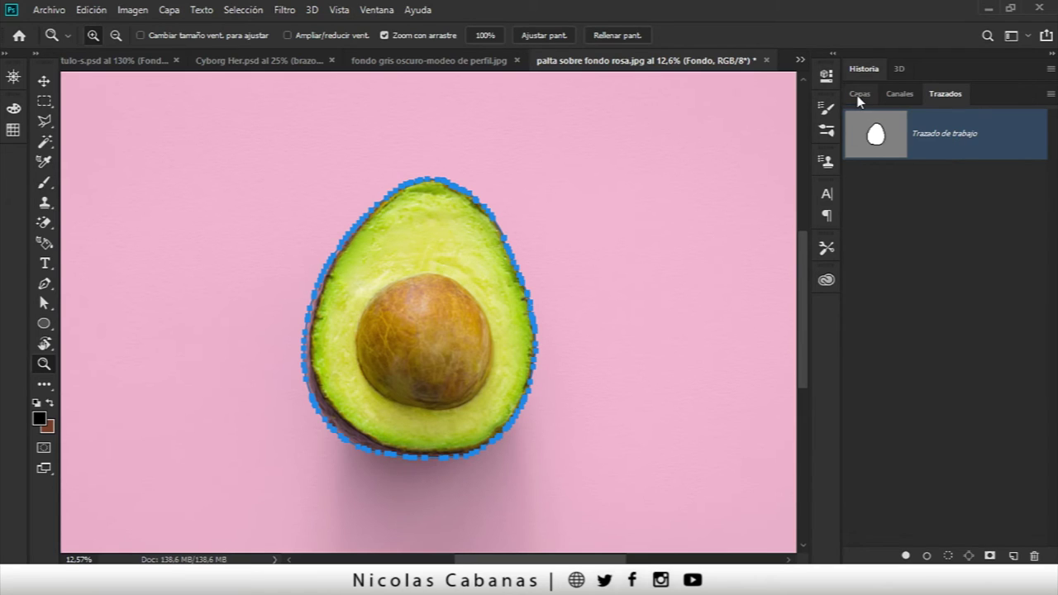
double_click(947, 145)
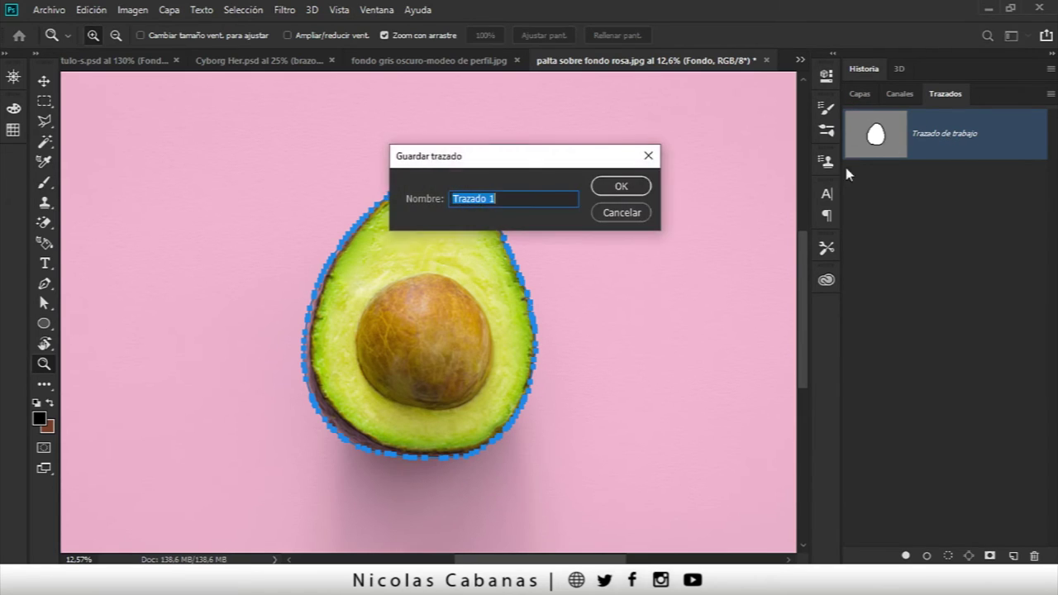
click(616, 189)
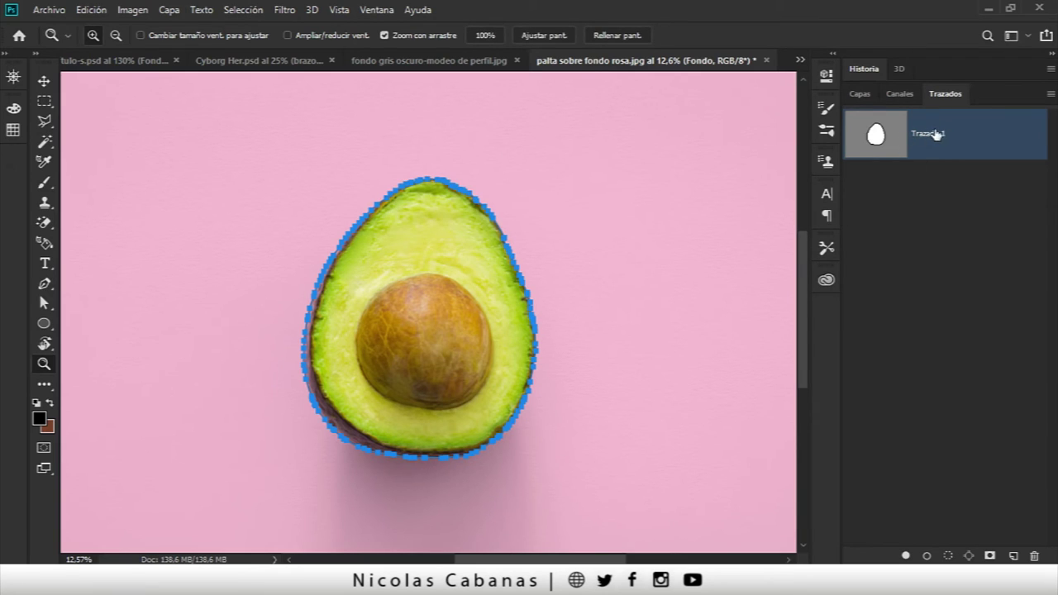
Unlock Fondo into Capa 0, then apply Capa > Máscara vectorial > Trazado actual from the avocado path.
click(863, 95)
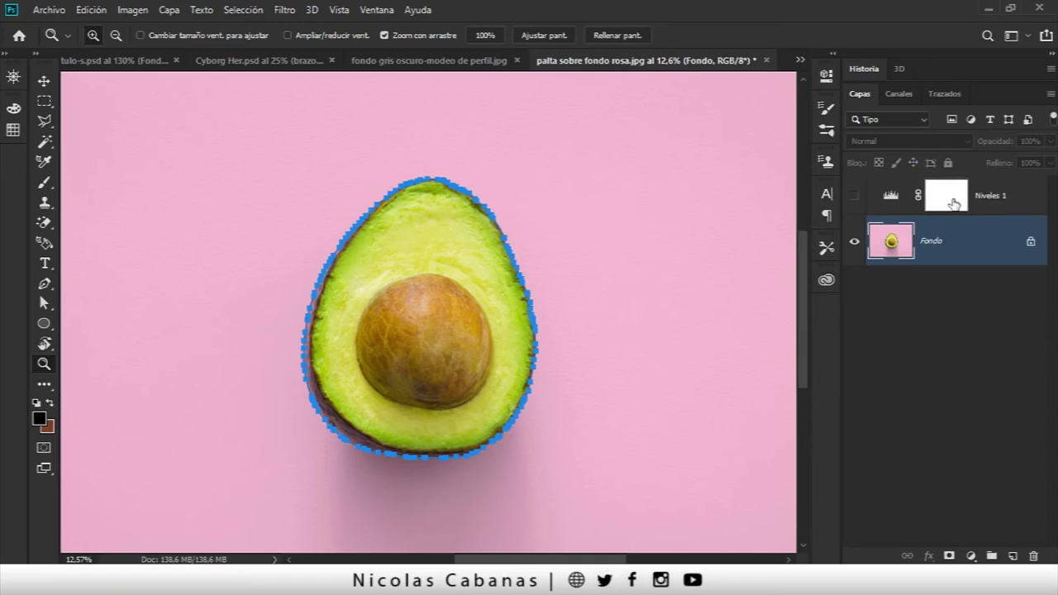
click(1032, 243)
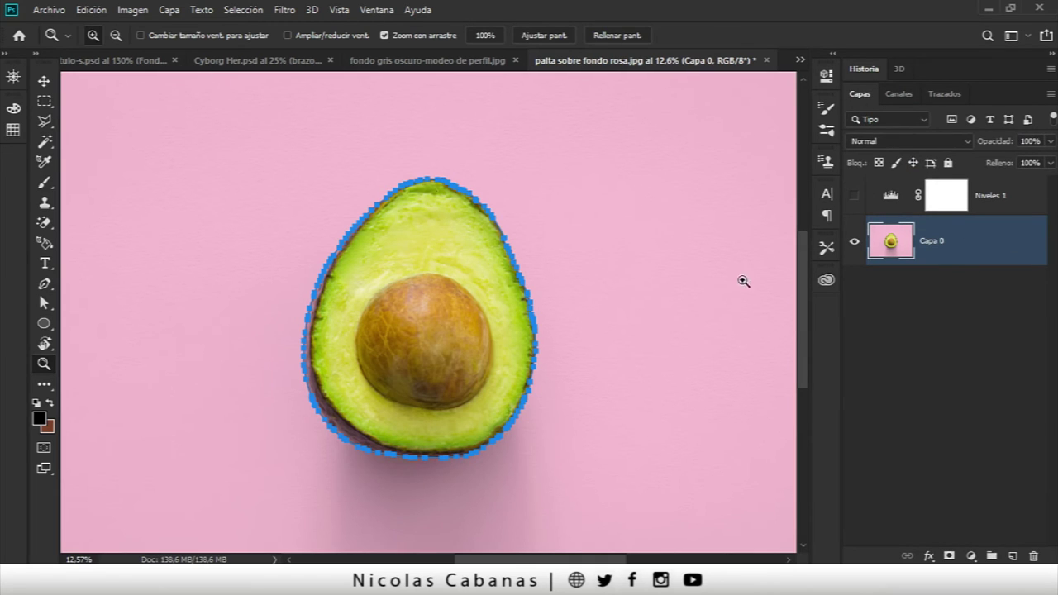
click(857, 198)
click(169, 10)
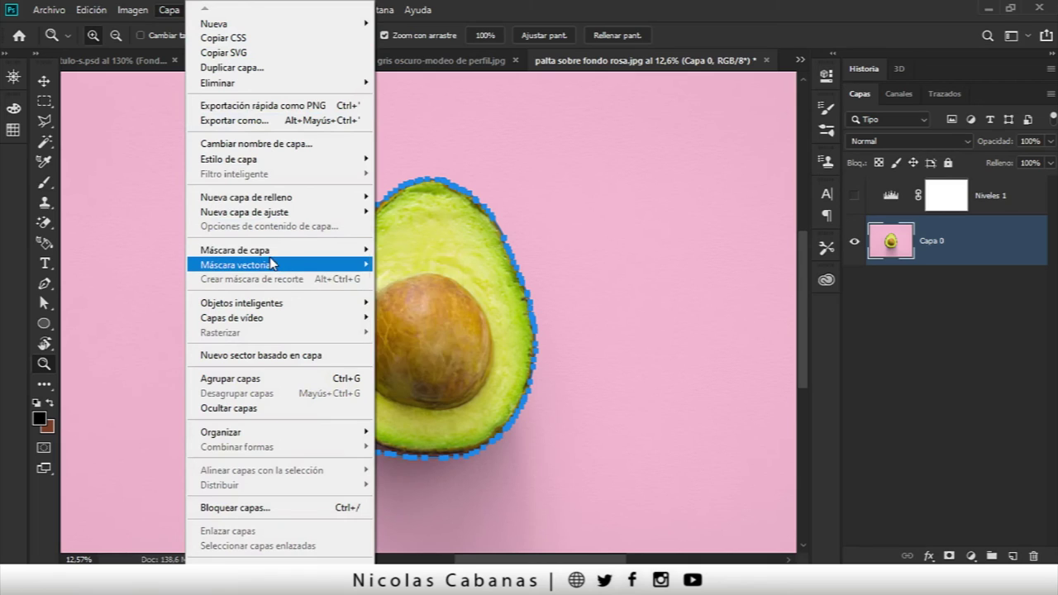
mouse_move(236, 265)
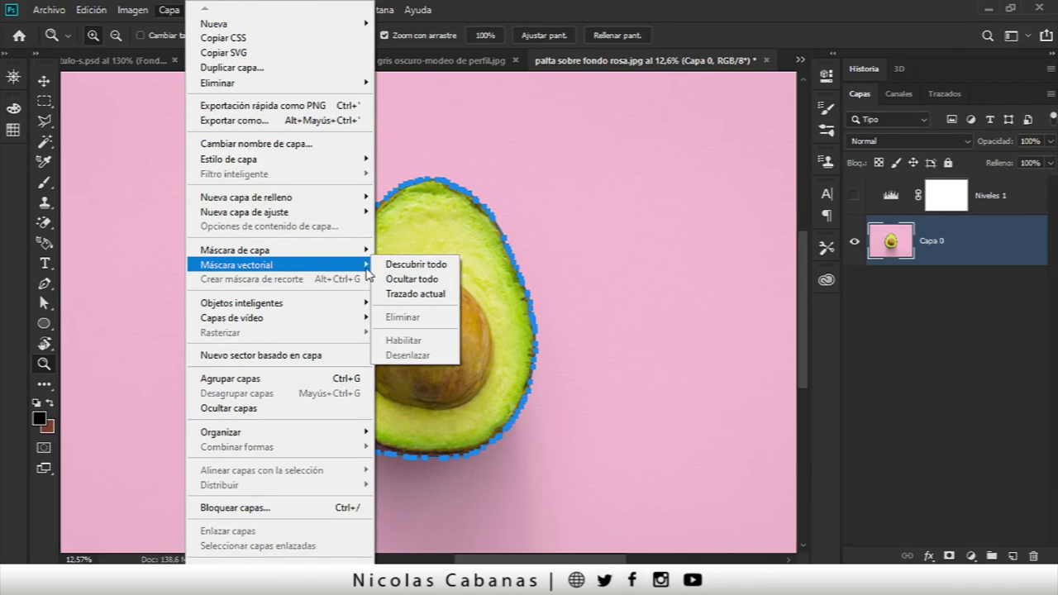
click(424, 294)
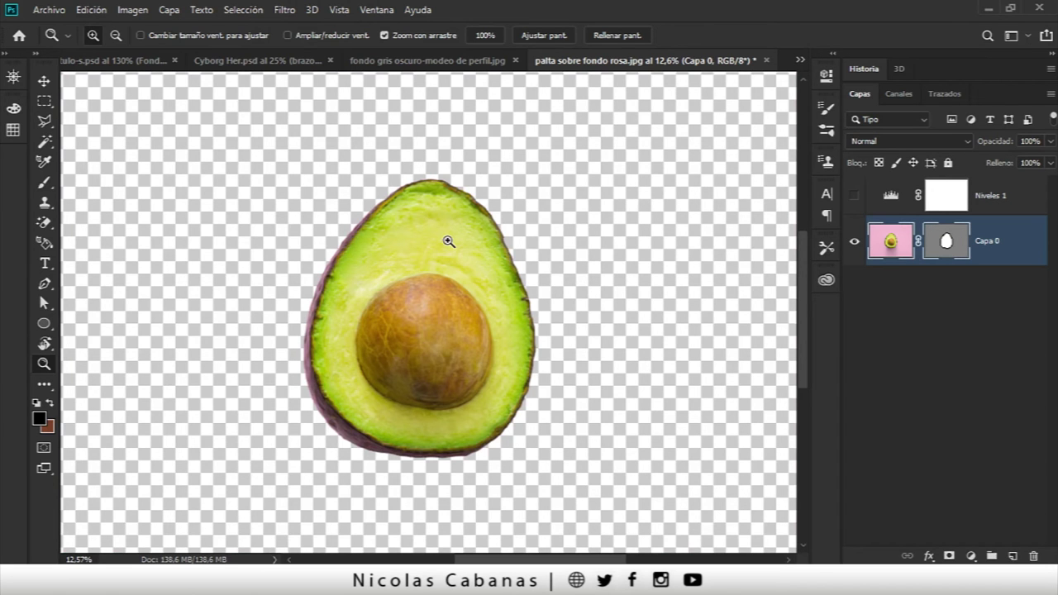
Open Capa 0's vector mask properties and bring its Densidad down to 15%.
mouse_move(515, 248)
mouse_down()
mouse_move(507, 269)
mouse_move(430, 223)
mouse_move(350, 243)
mouse_up()
drag(416, 418, 407, 359)
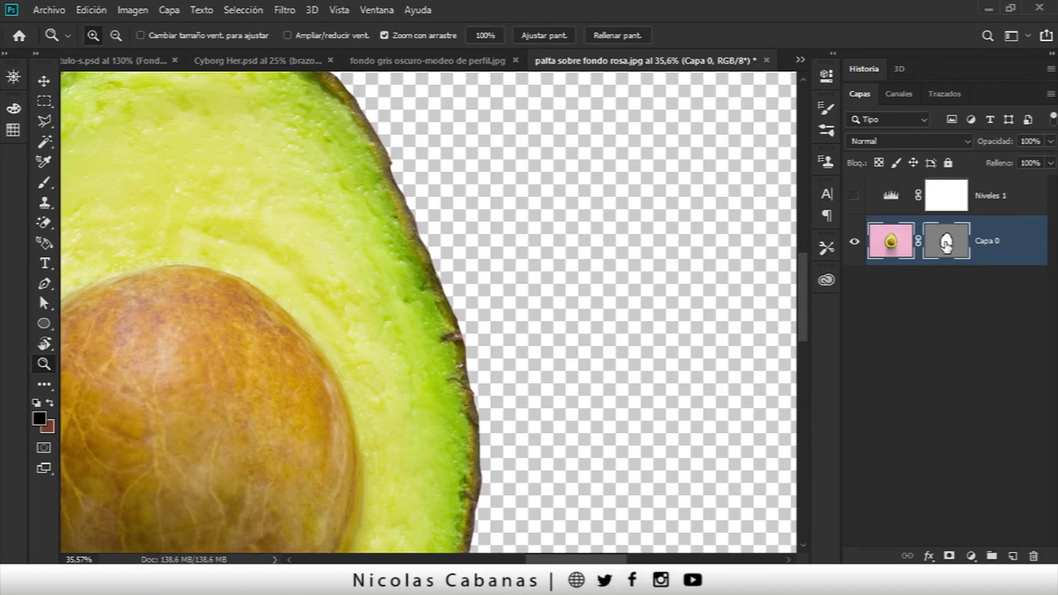
double_click(947, 242)
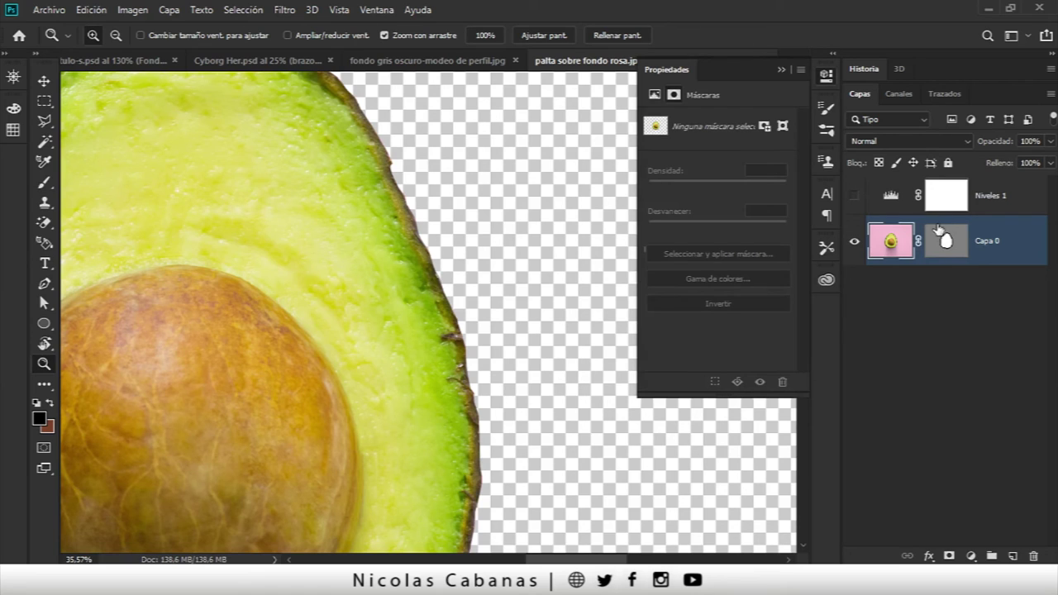
click(941, 237)
drag(785, 183, 687, 188)
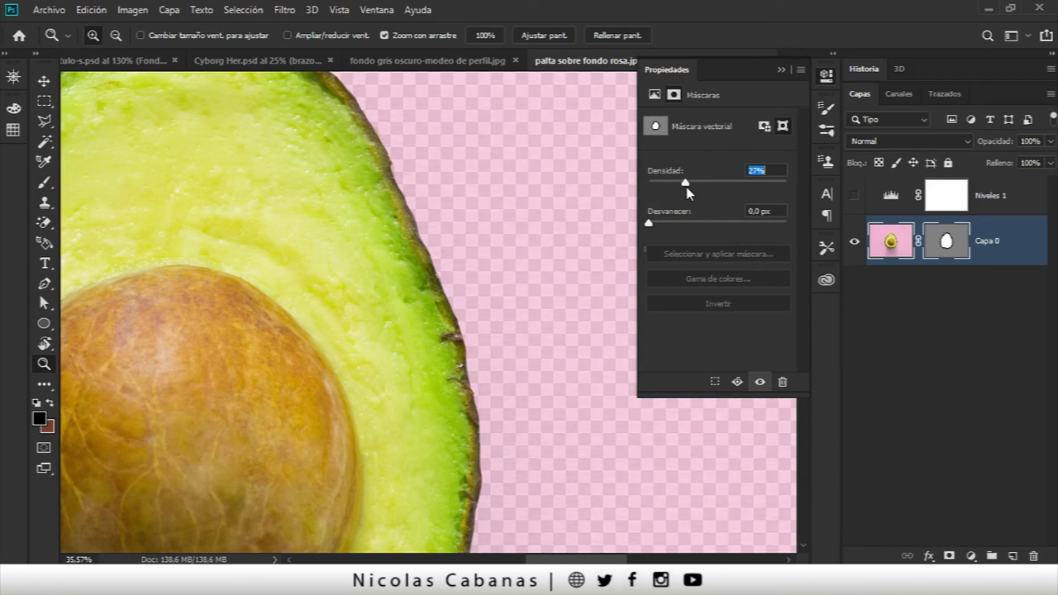
click(689, 188)
drag(409, 154, 488, 156)
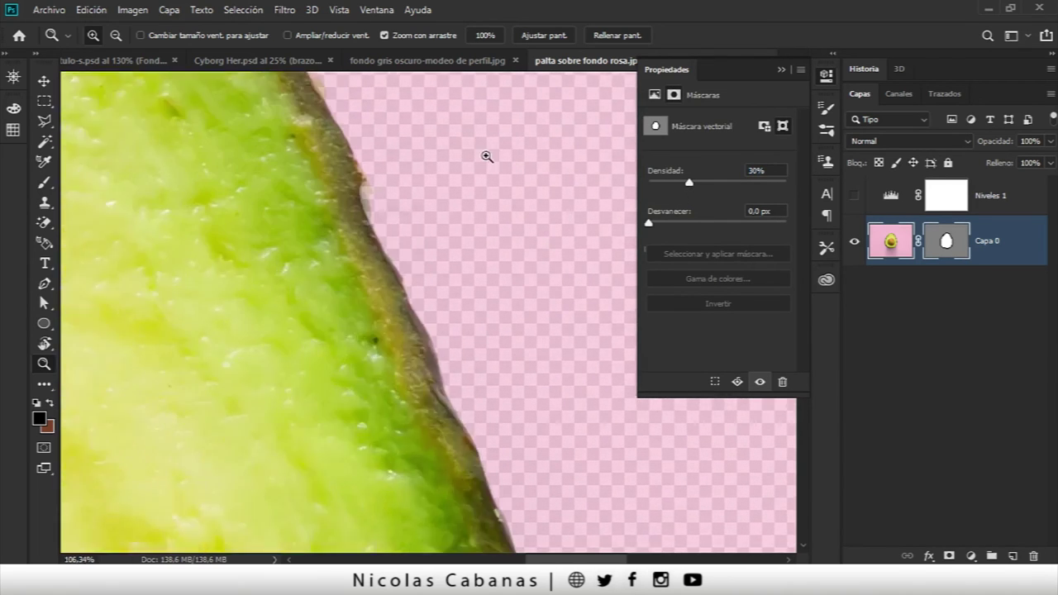
drag(383, 213, 463, 213)
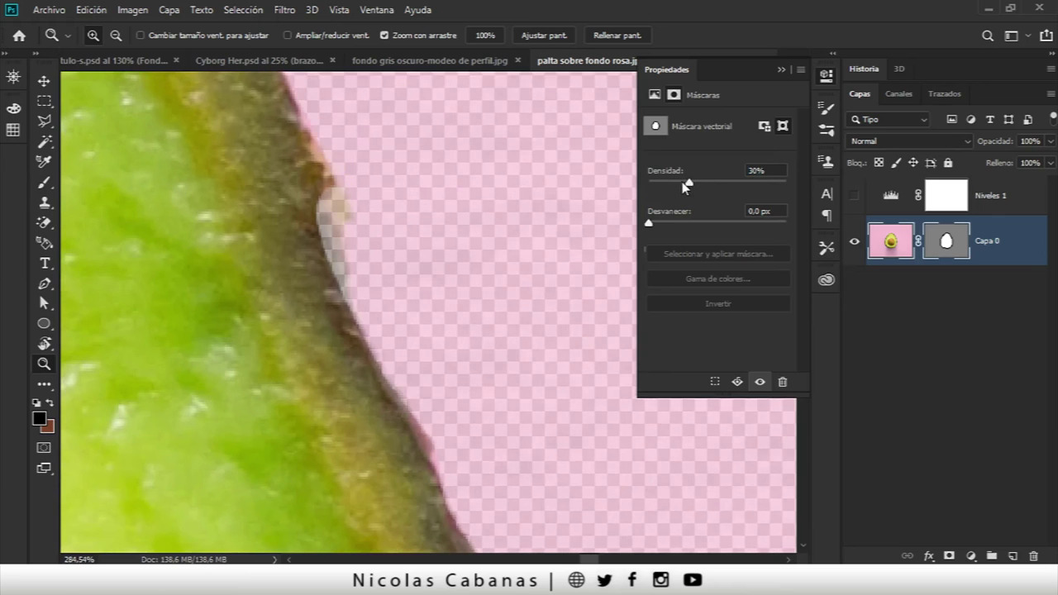
drag(687, 183, 669, 183)
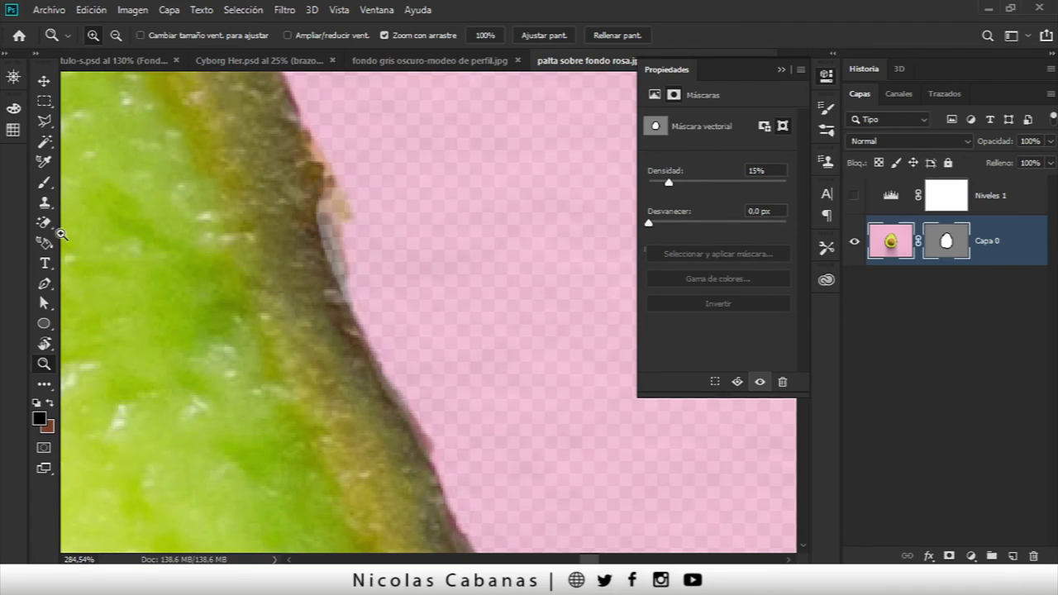
click(44, 303)
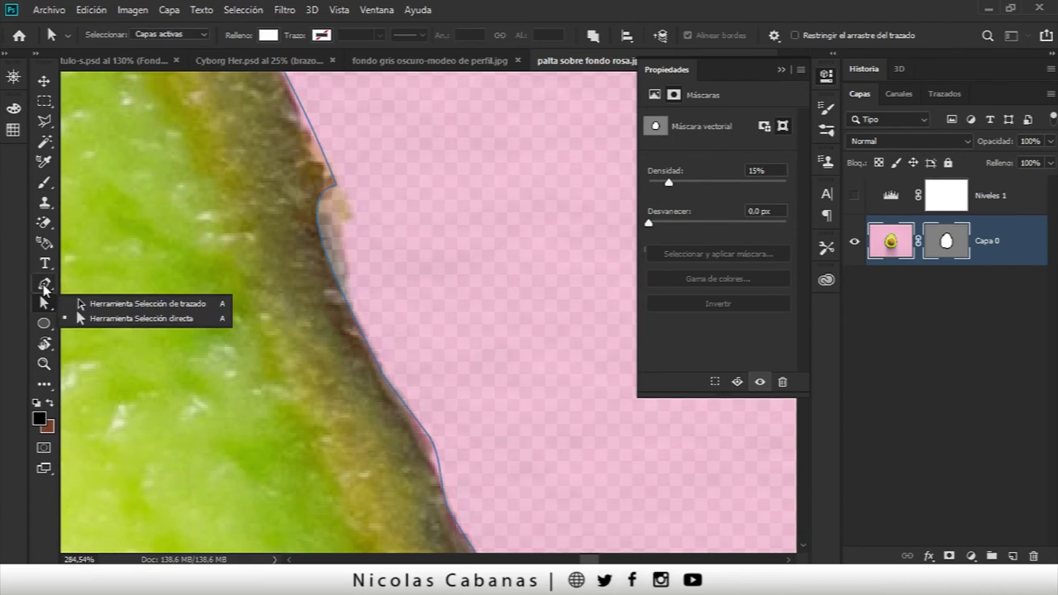
Drag a mask path anchor onto the avocado skin and add an anchor point along the edge.
click(153, 321)
click(327, 240)
mouse_move(319, 206)
mouse_down()
mouse_move(349, 217)
mouse_move(319, 254)
mouse_up()
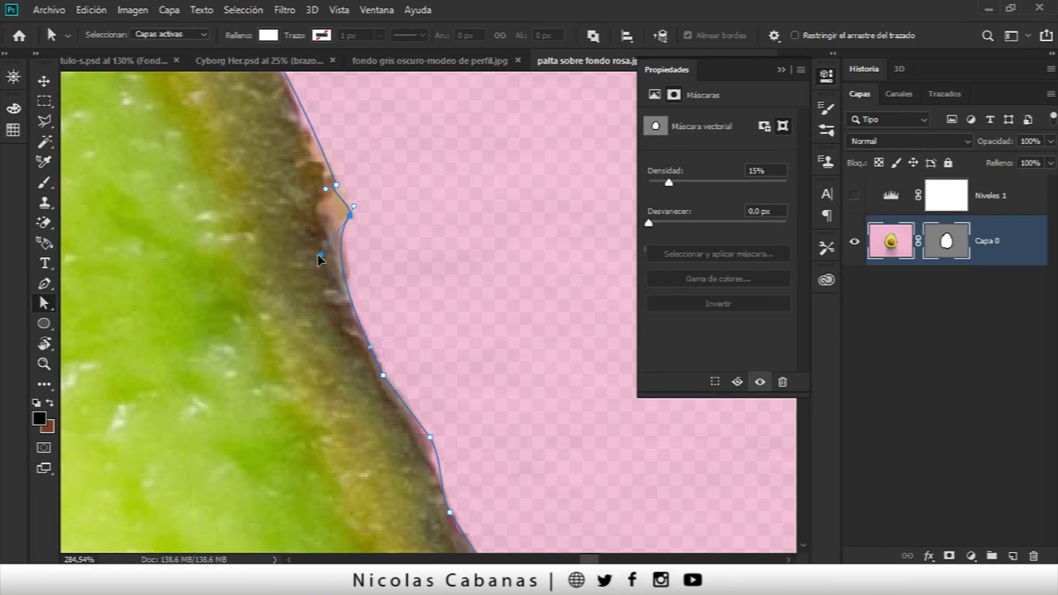
mouse_move(390, 407)
mouse_down()
mouse_move(366, 323)
mouse_move(386, 356)
mouse_move(394, 348)
mouse_up()
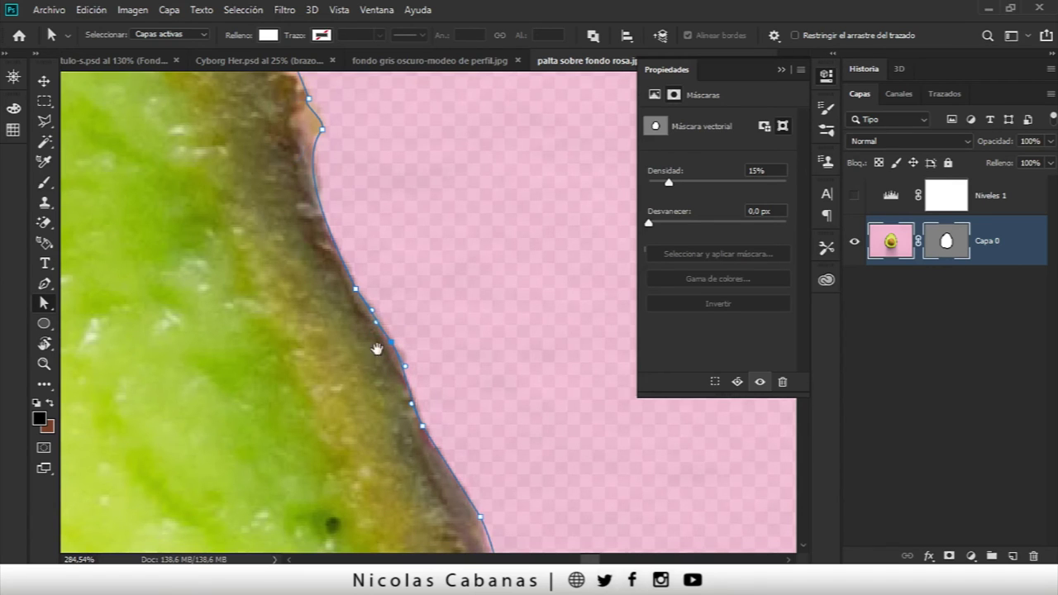
scroll(388, 347, down, 3)
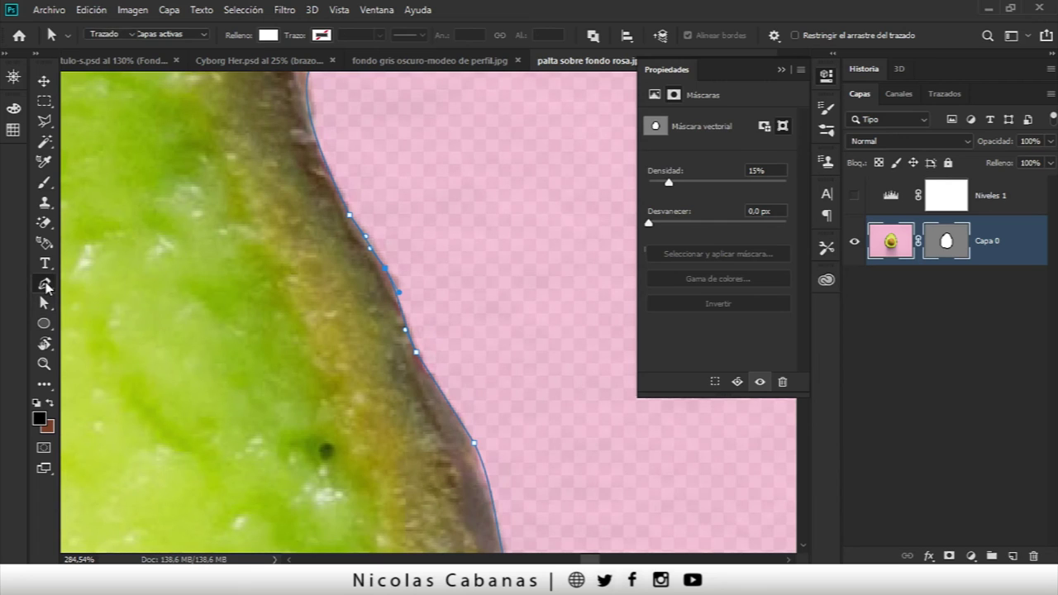
click(45, 284)
click(405, 318)
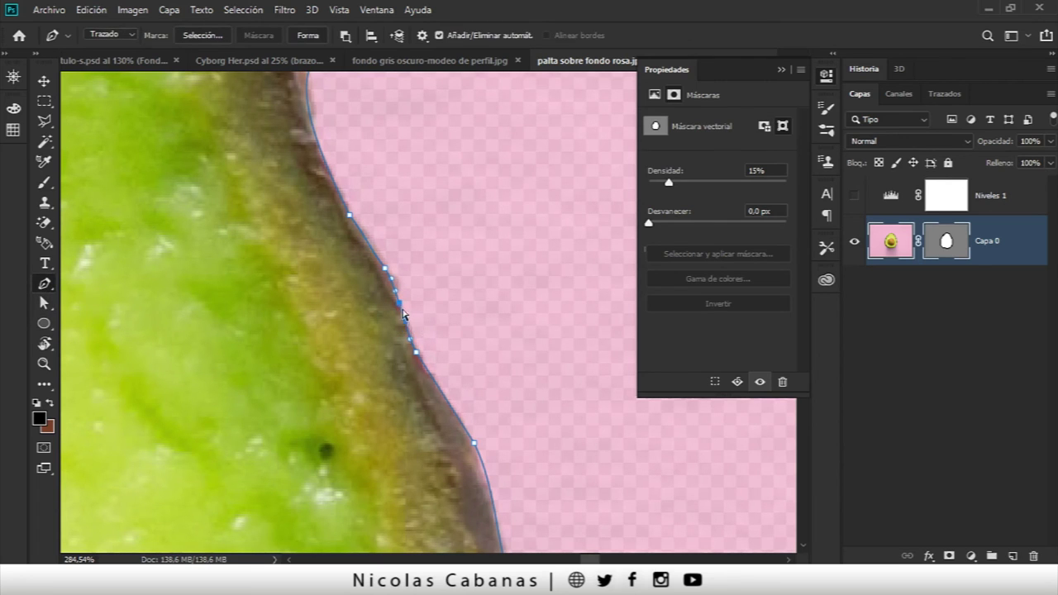
Move further mask path anchors onto the avocado's skin edge with direct anchor selection.
click(44, 304)
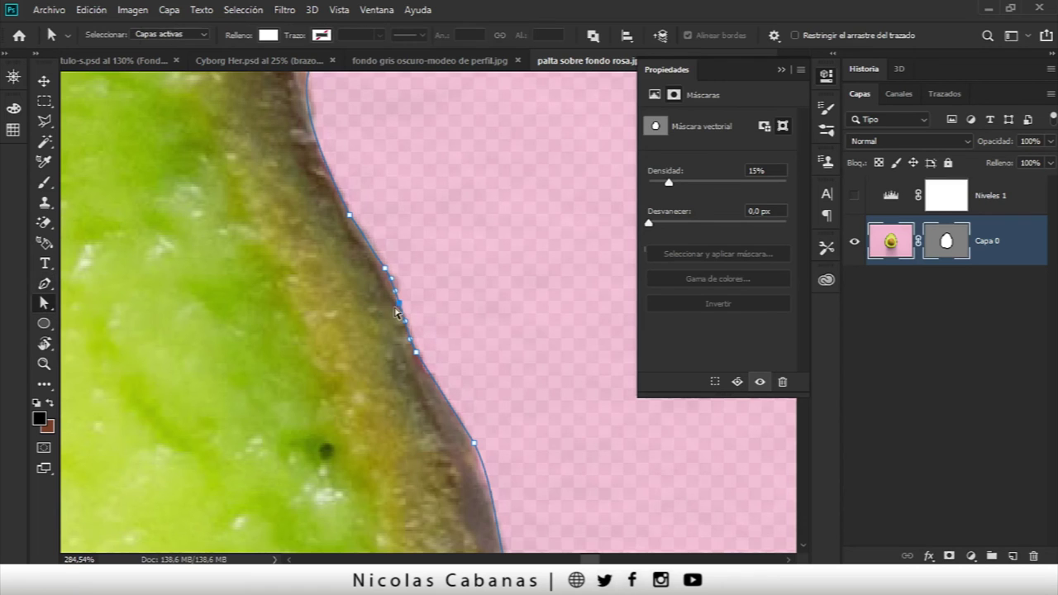
click(400, 299)
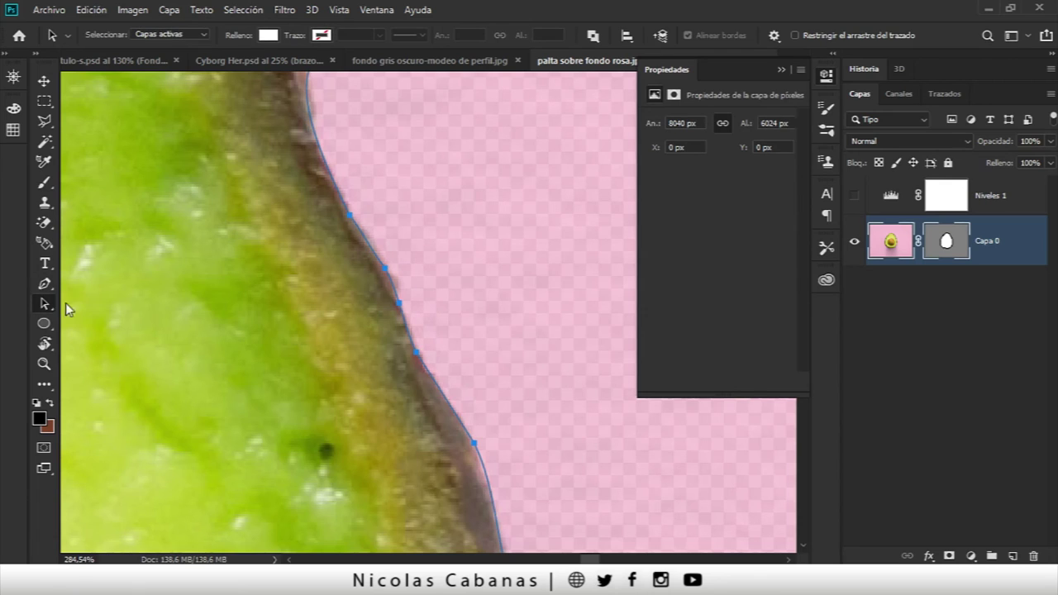
right_click(45, 305)
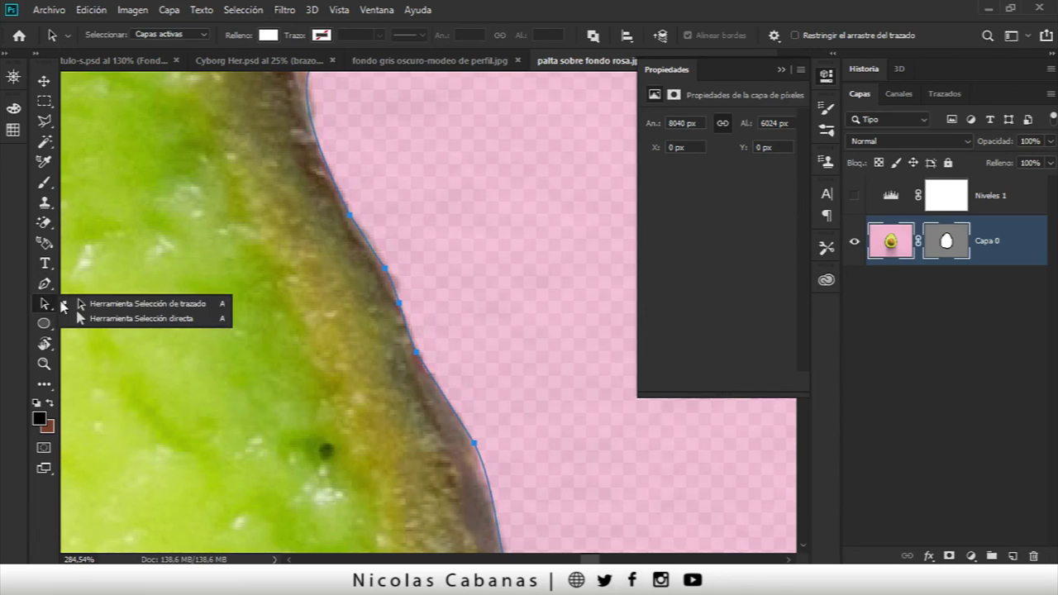
click(166, 320)
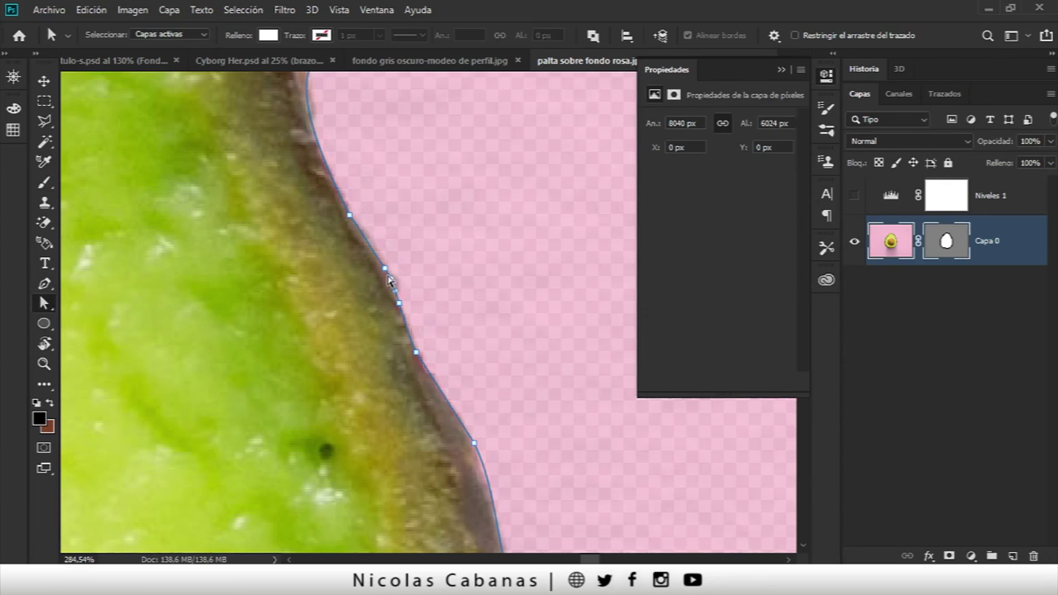
drag(375, 267, 383, 272)
scroll(369, 351, down, 2)
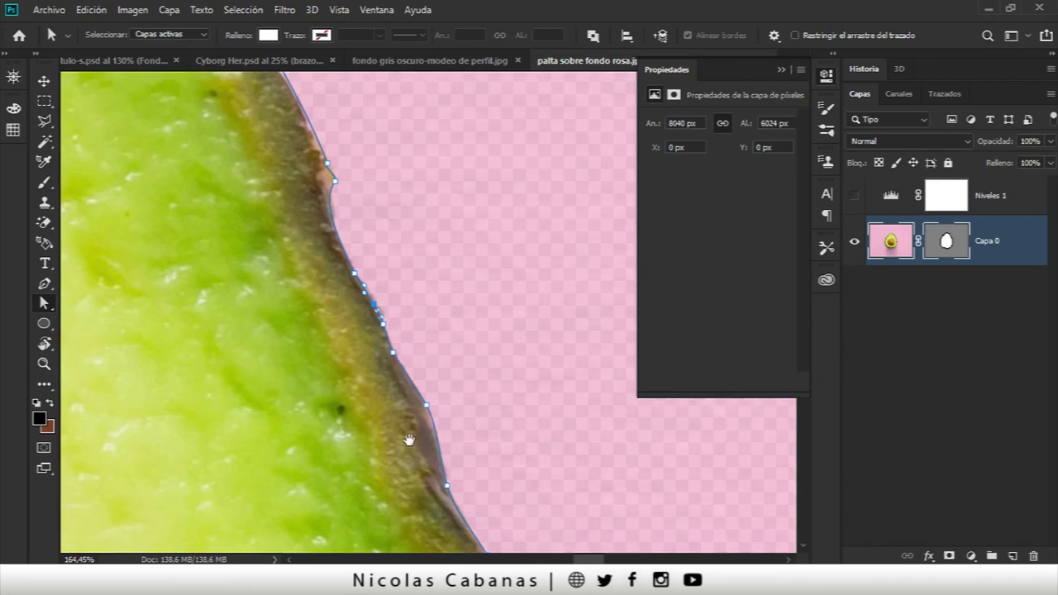
drag(406, 438, 419, 230)
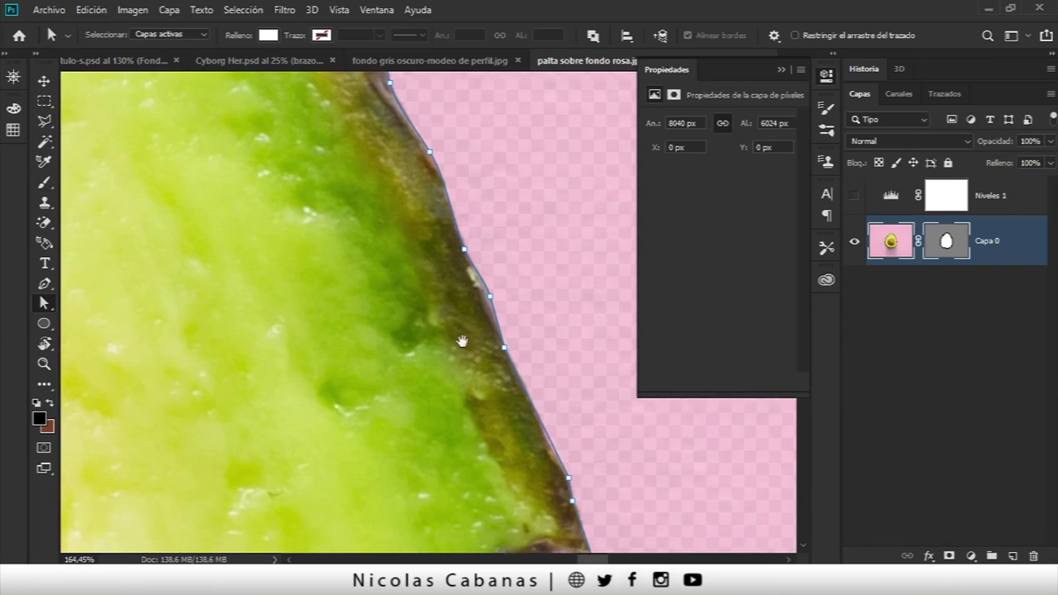
scroll(463, 342, up, 2)
scroll(496, 314, up, 2)
scroll(517, 330, up, 2)
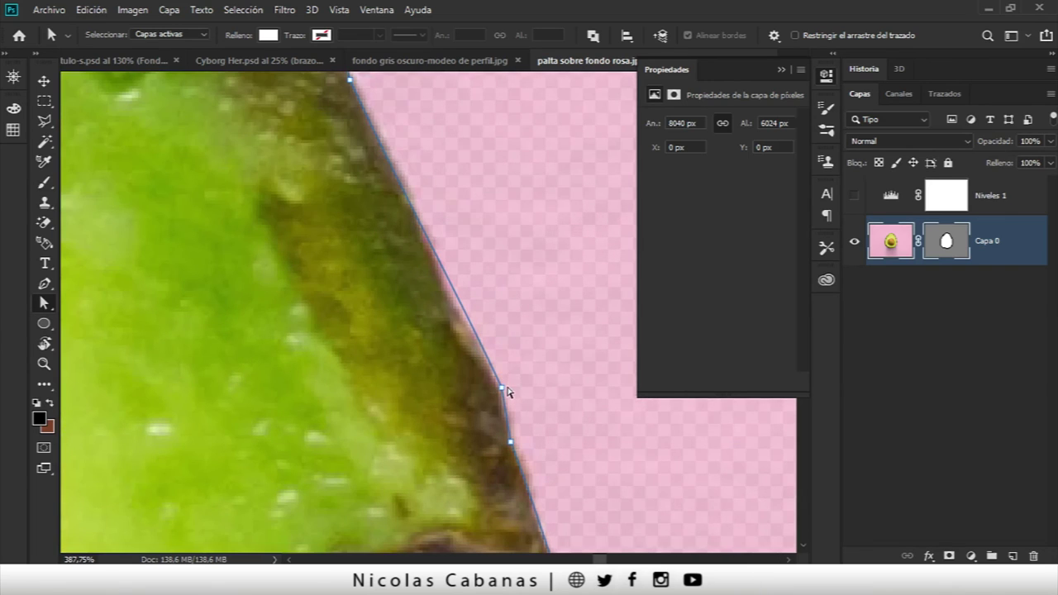
drag(502, 387, 493, 376)
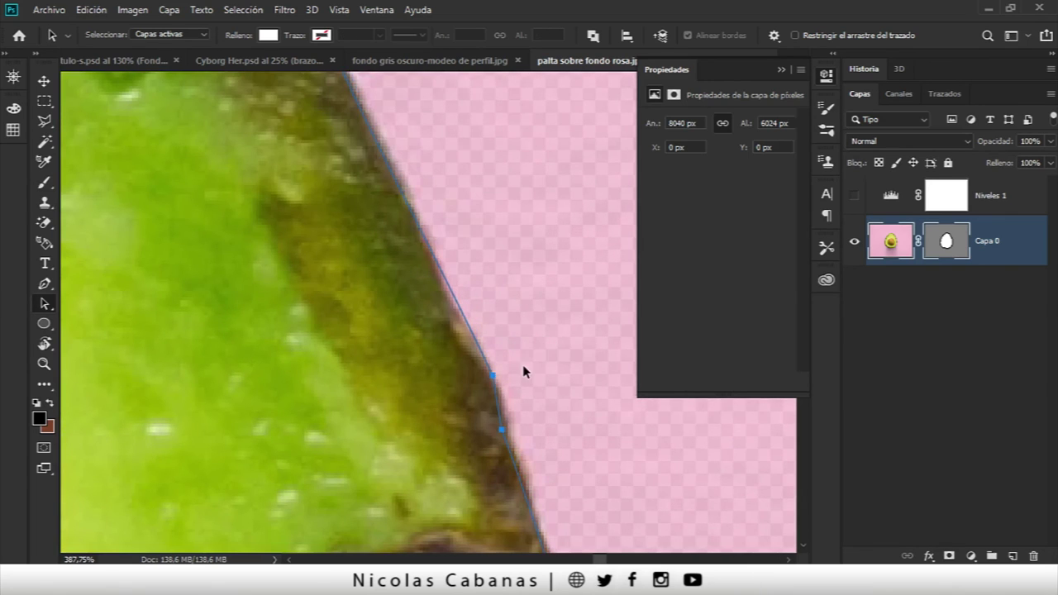
Undo and redo the last anchor nudge to hug the rind, then set mask density to 89%.
key(z)
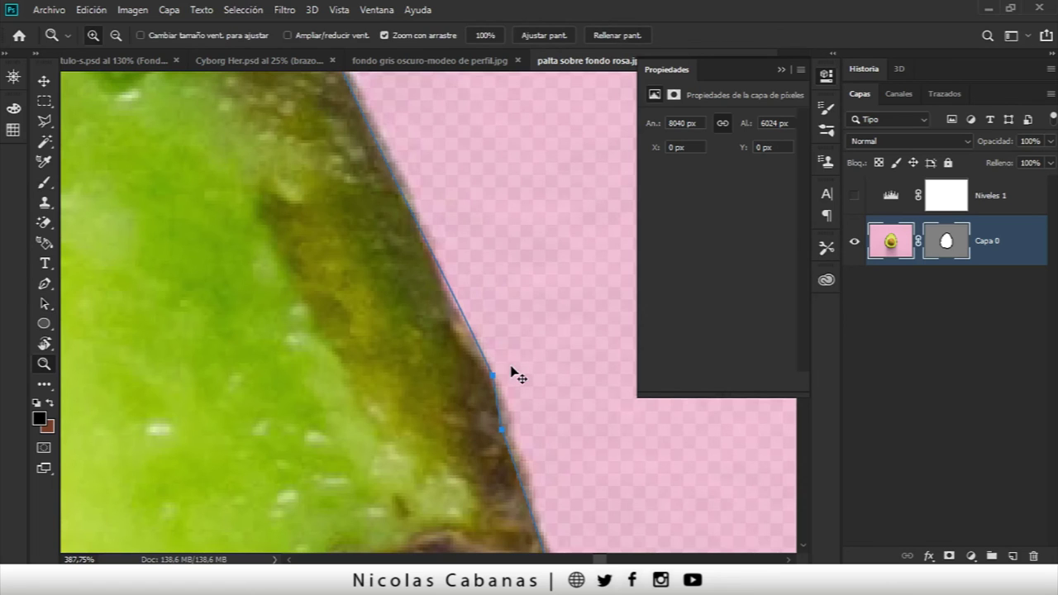
key(ctrl+z)
key(a)
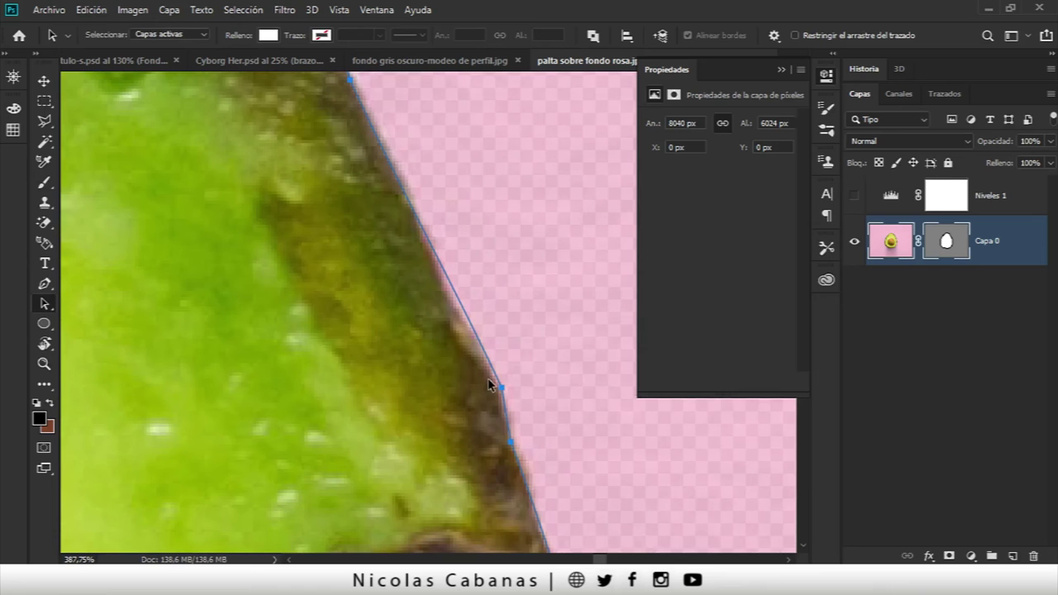
right_click(50, 304)
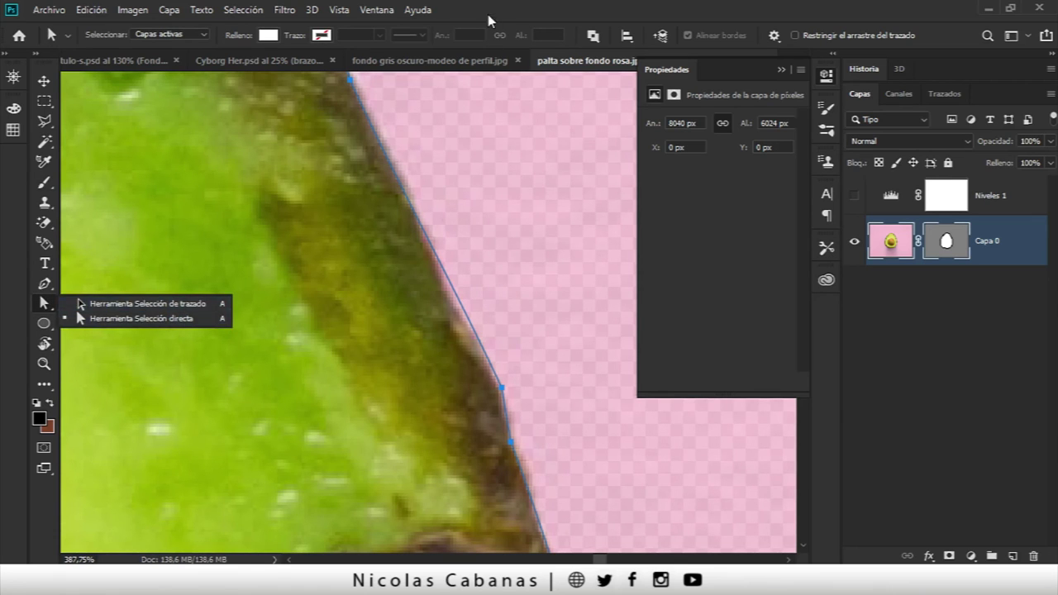
click(504, 380)
drag(503, 388, 496, 385)
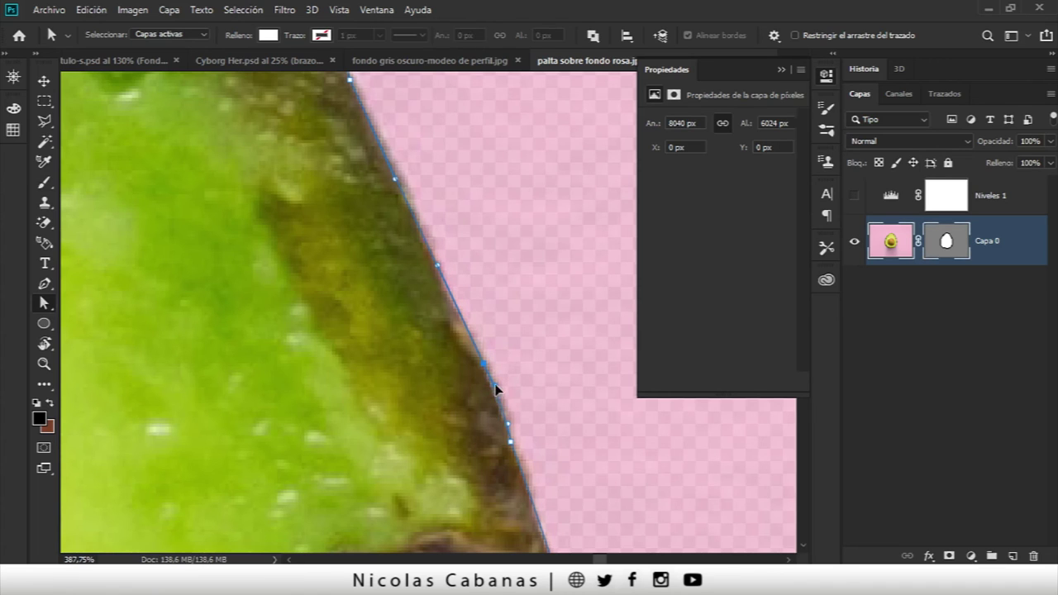
click(943, 241)
drag(669, 181, 771, 182)
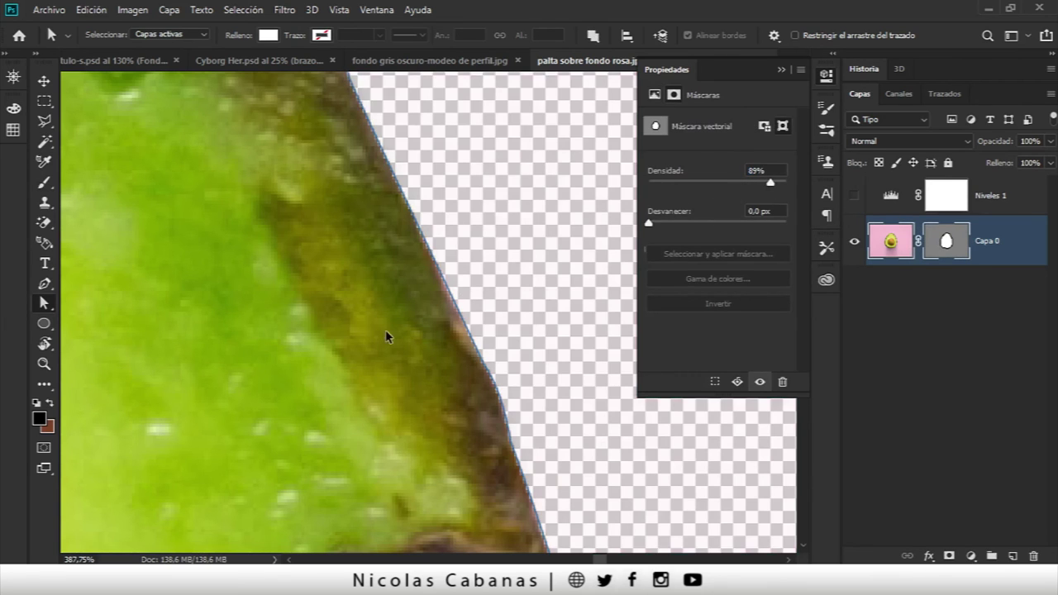
scroll(386, 337, down, 3)
scroll(418, 312, down, 3)
scroll(380, 333, down, 3)
drag(321, 309, 441, 188)
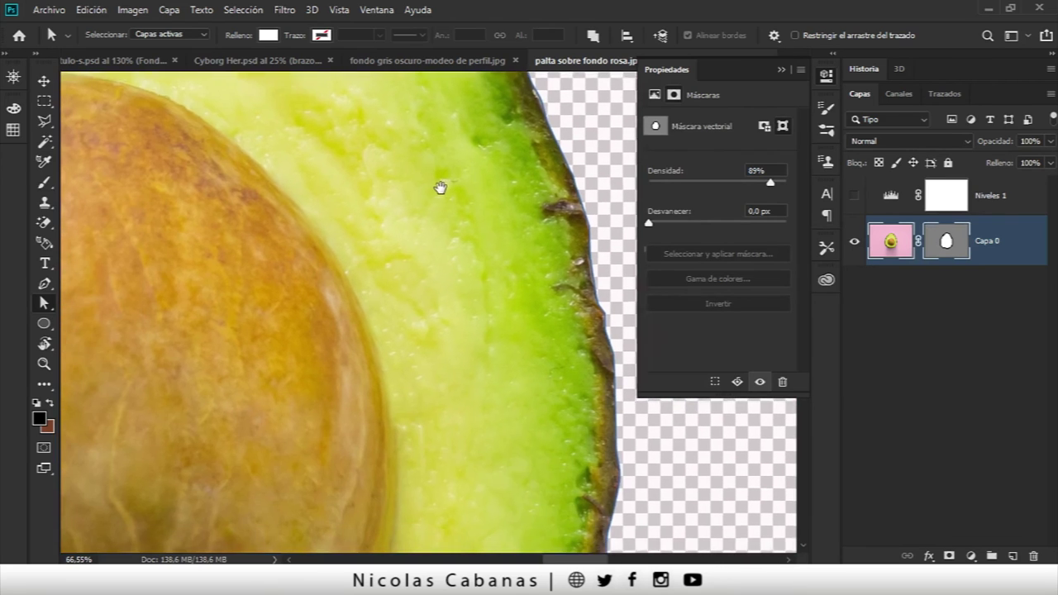
scroll(411, 358, down, 3)
scroll(397, 378, down, 3)
scroll(378, 314, down, 2)
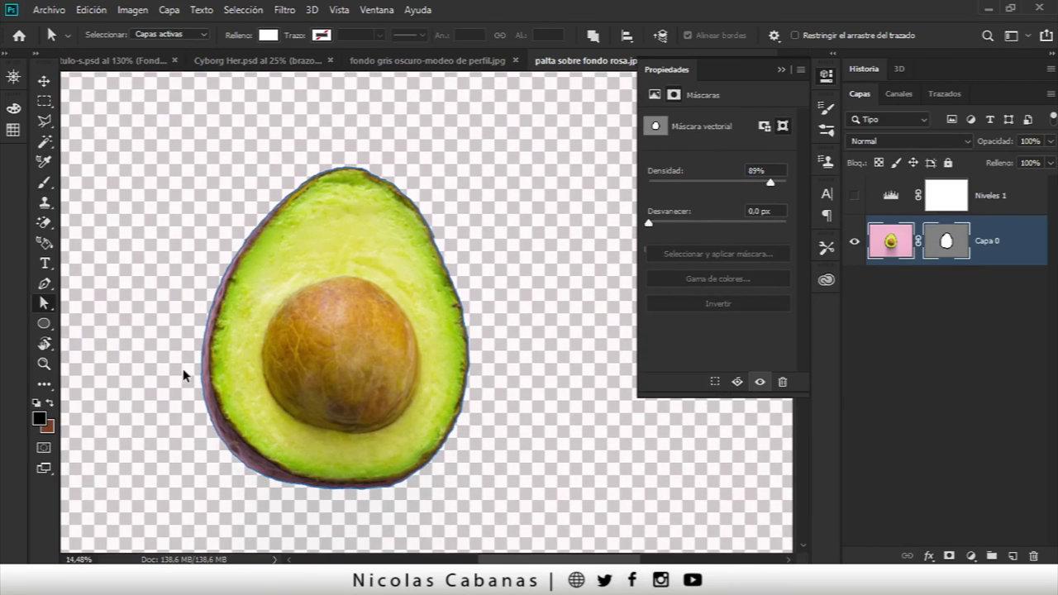
scroll(313, 363, up, 2)
scroll(345, 300, up, 2)
scroll(284, 303, up, 2)
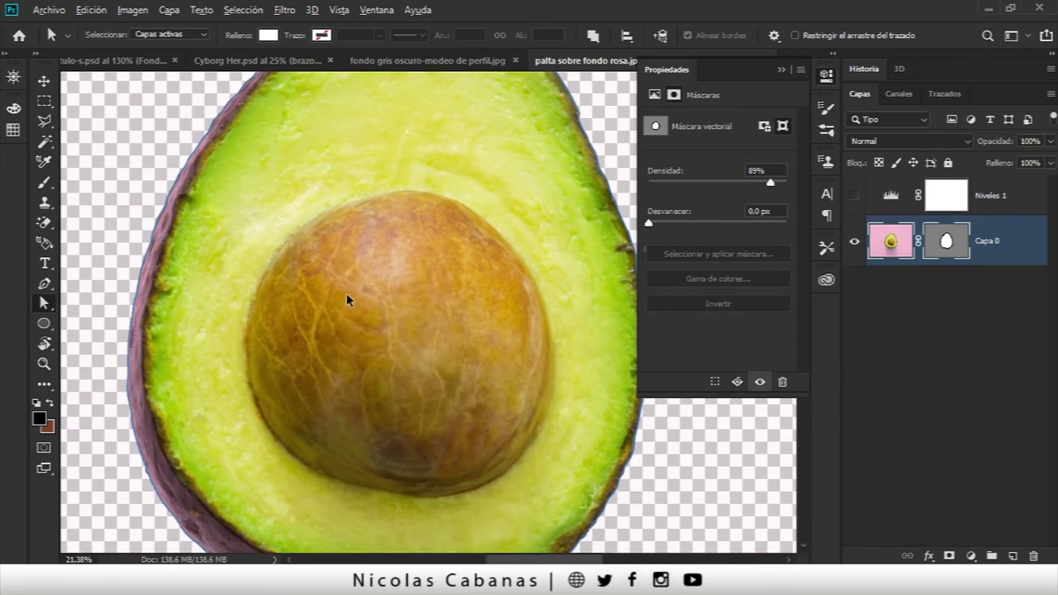
scroll(348, 300, down, 2)
scroll(309, 284, up, 1)
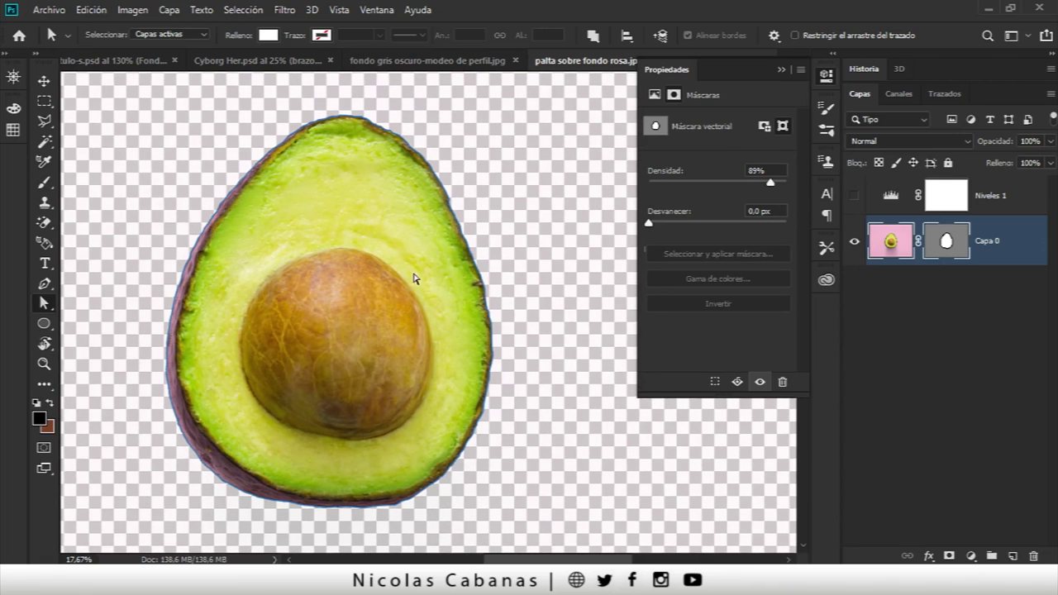
click(933, 326)
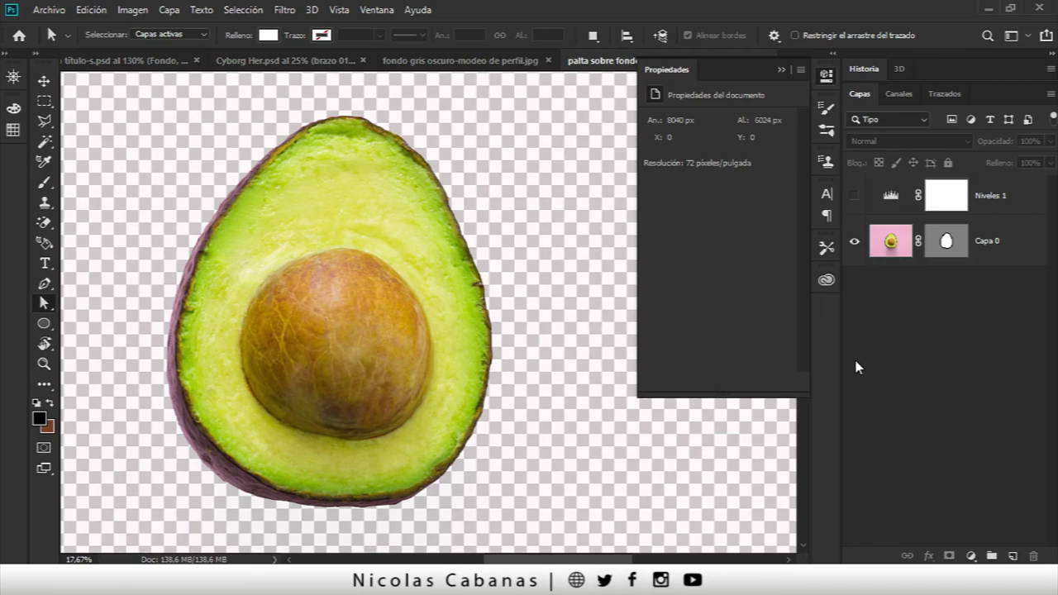
Add a Color uniforme fill layer in light grey e0dcdc.
key(z)
drag(427, 337, 391, 336)
click(971, 555)
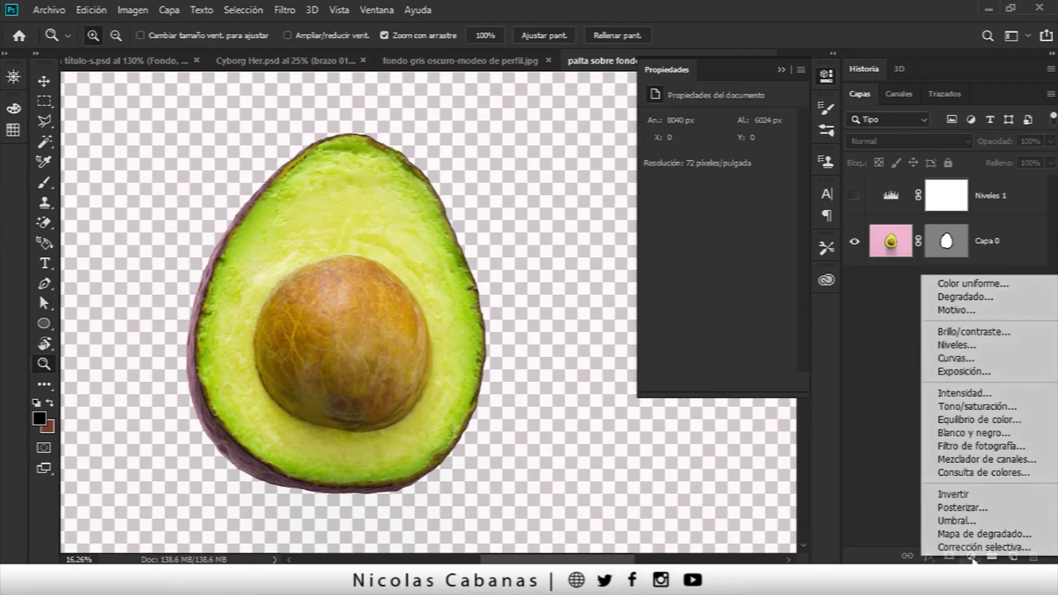
click(968, 284)
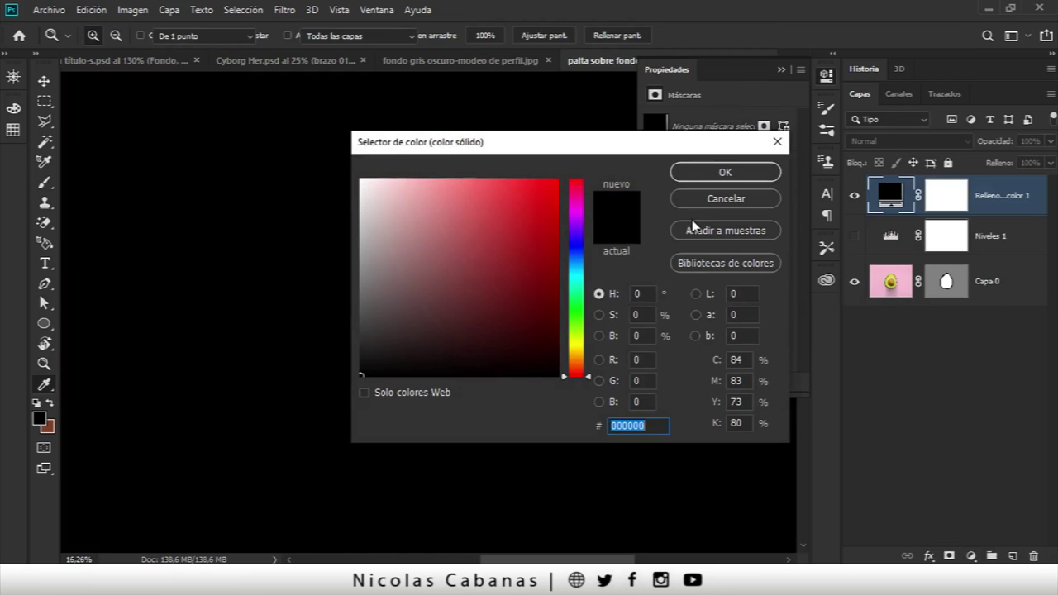
click(502, 242)
mouse_move(361, 252)
mouse_down()
mouse_move(378, 240)
mouse_move(364, 185)
mouse_up()
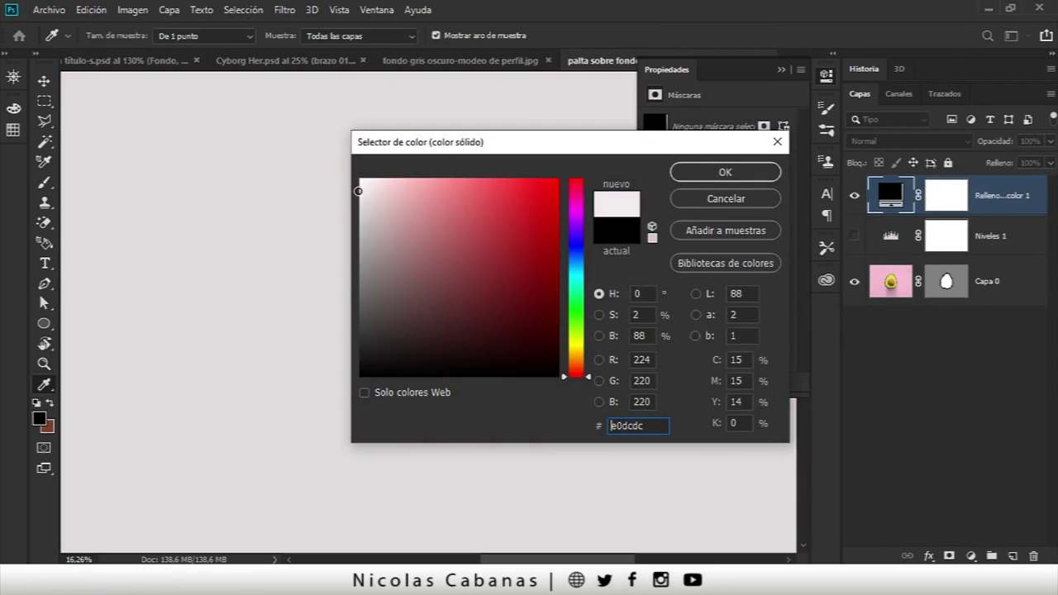
click(725, 172)
Move the grey fill layer Relleno de color 1 beneath Capa 0 and centre the avocado in view.
drag(1016, 209, 993, 303)
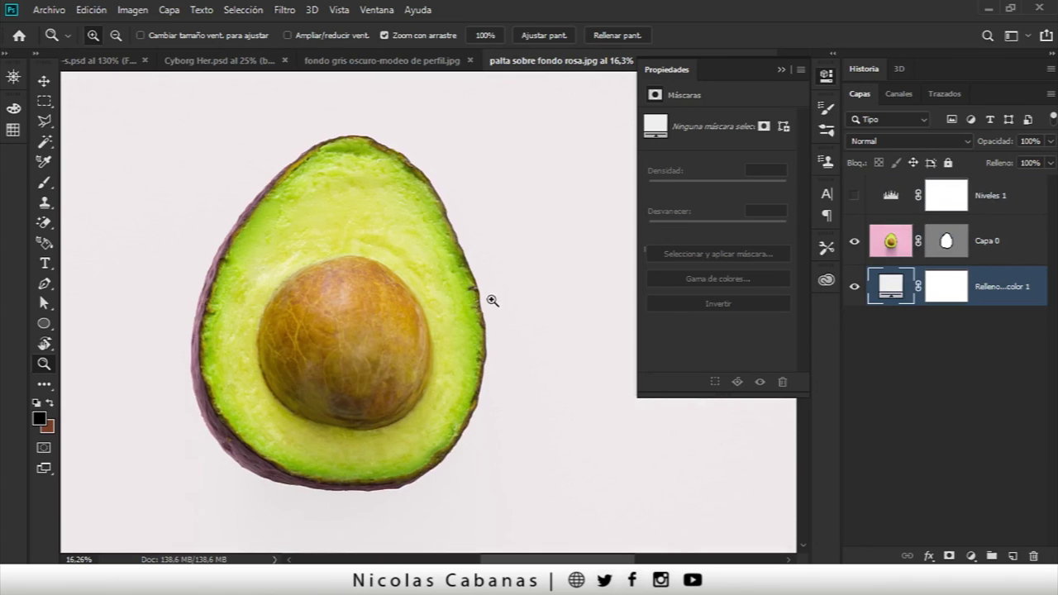
scroll(491, 300, down, 3)
scroll(482, 308, up, 2)
drag(282, 320, 298, 318)
click(781, 71)
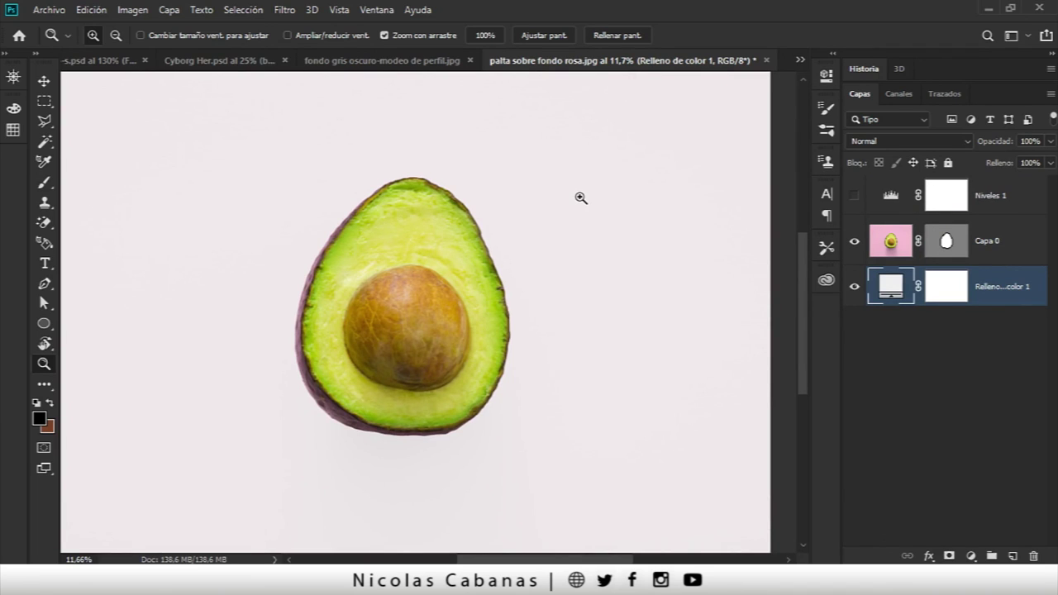
mouse_move(338, 207)
mouse_down()
mouse_move(406, 207)
mouse_move(480, 170)
mouse_up()
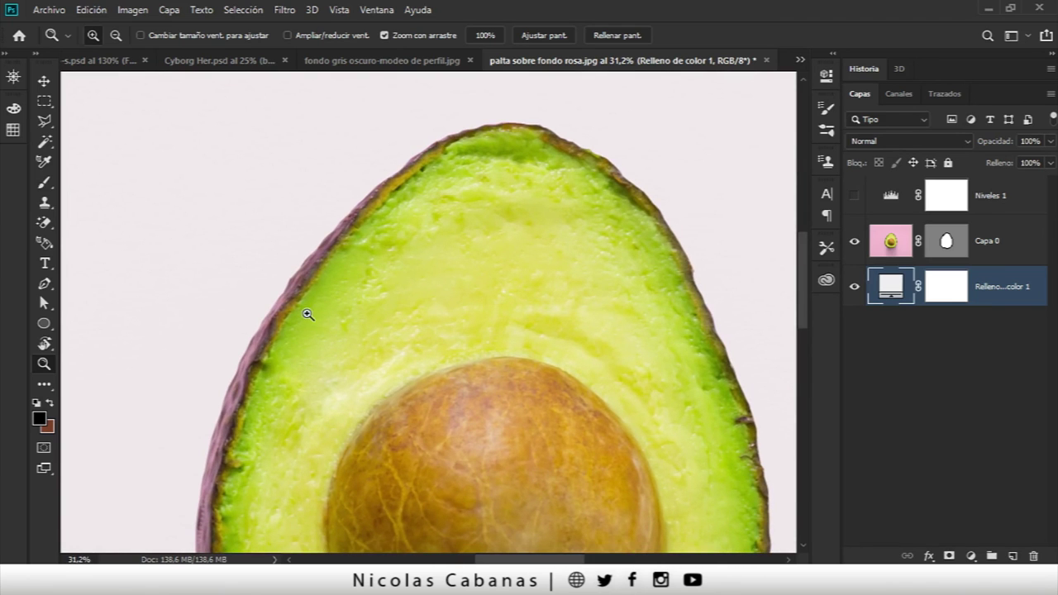
mouse_move(379, 446)
mouse_down()
mouse_move(353, 229)
mouse_move(389, 264)
mouse_move(427, 244)
mouse_move(373, 309)
mouse_move(333, 305)
mouse_move(343, 300)
mouse_up()
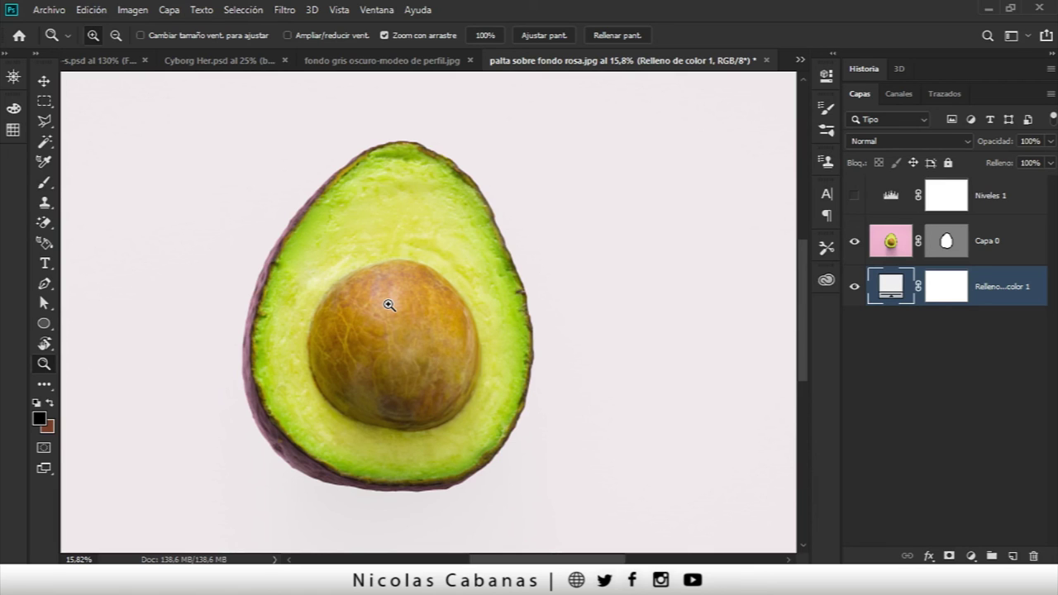
drag(314, 305, 316, 322)
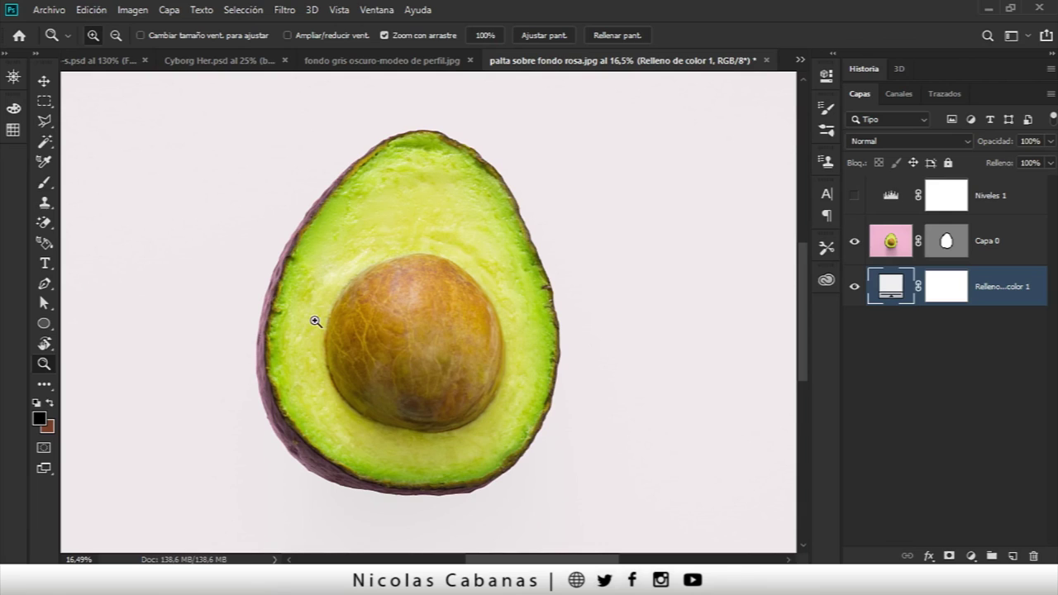